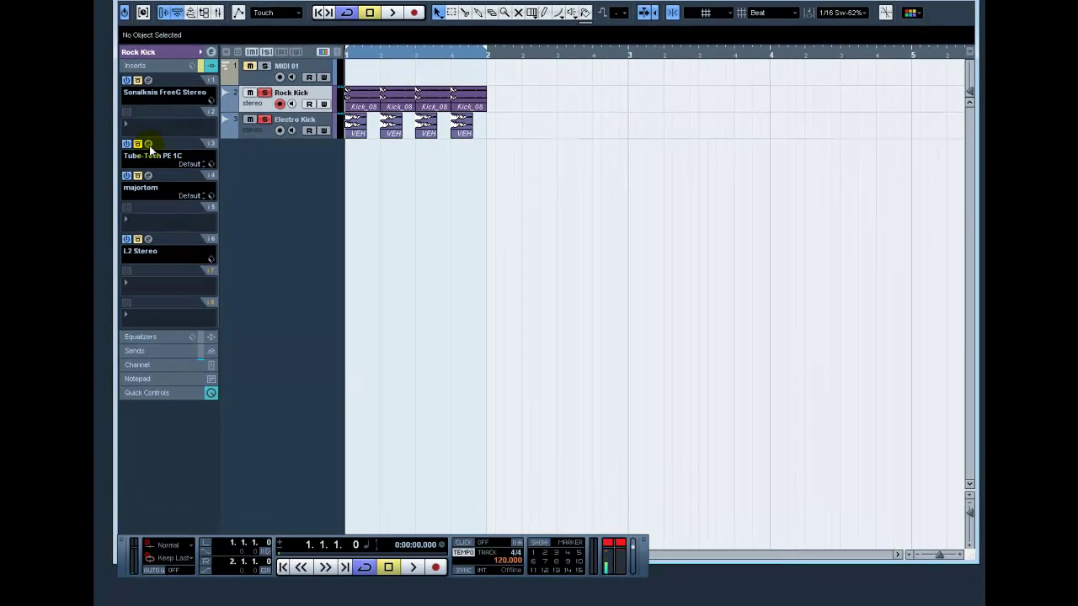
Open the Tube-Tech PE 1C equalizer on the Rock Kick track and reposition its window over the arrangement
{"action": "left_click", "coordinate": [149, 145]}
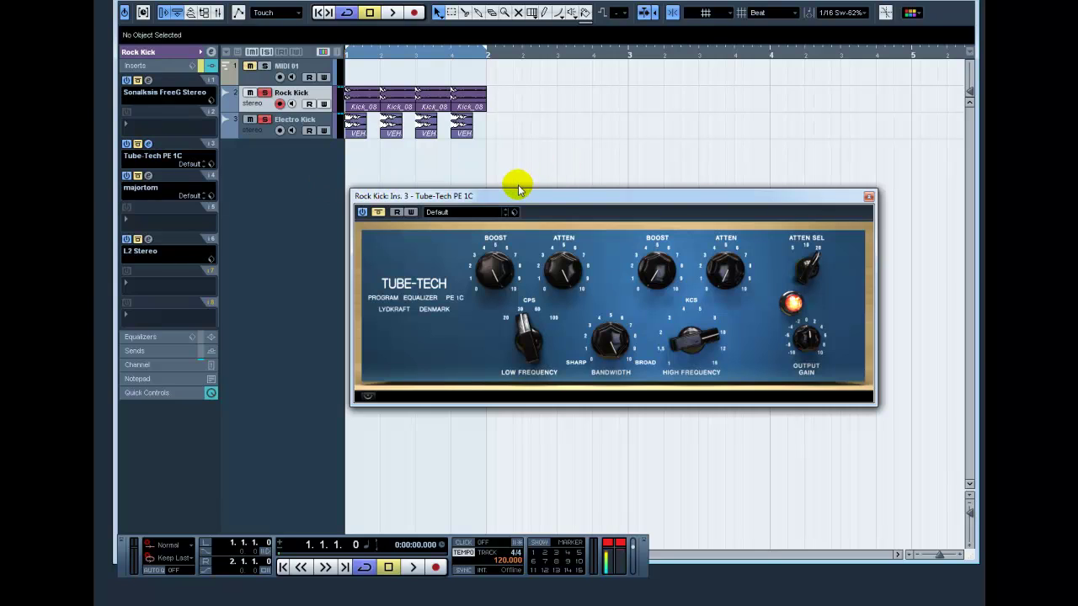
{"action": "left_click", "coordinate": [539, 268]}
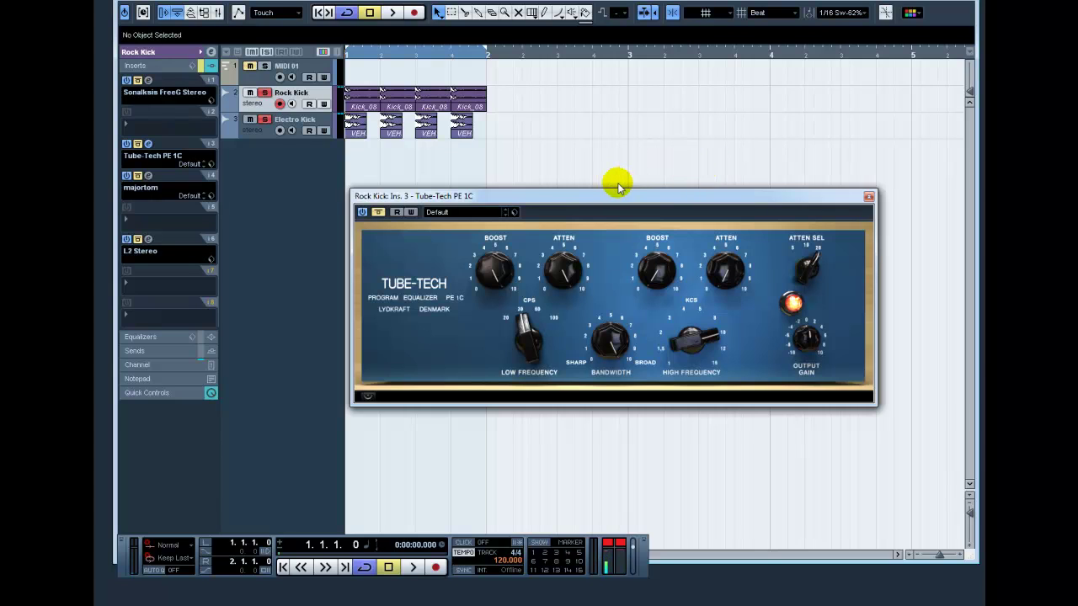
{"action": "left_click_drag", "start_coordinate": [539, 193], "coordinate": [588, 198]}
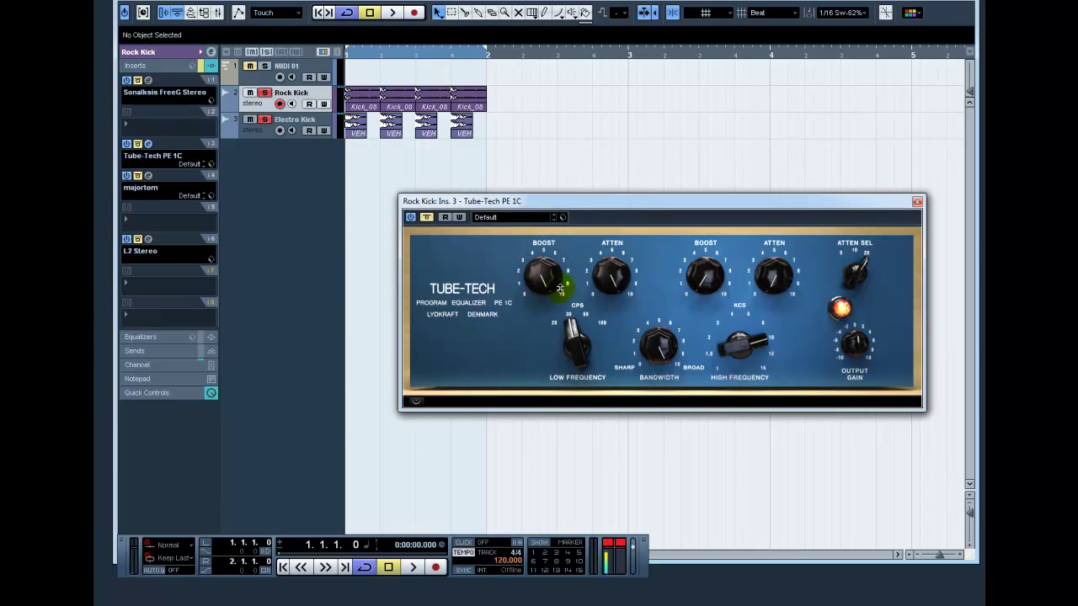
{"action": "left_click_drag", "start_coordinate": [625, 304], "coordinate": [620, 271]}
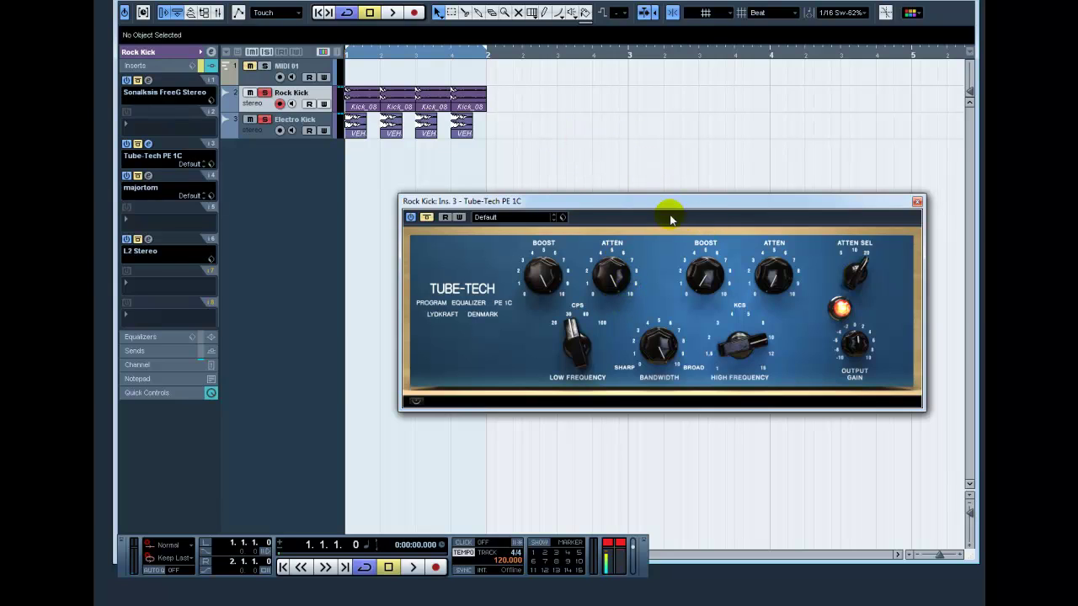
Unsolo the Electro Kick track and play the Rock Kick loop on its own from the start
{"action": "left_click", "coordinate": [581, 304]}
{"action": "mouse_move", "coordinate": [581, 304]}
{"action": "left_mouse_down"}
{"action": "mouse_move", "coordinate": [578, 320]}
{"action": "mouse_move", "coordinate": [573, 307]}
{"action": "left_mouse_up"}
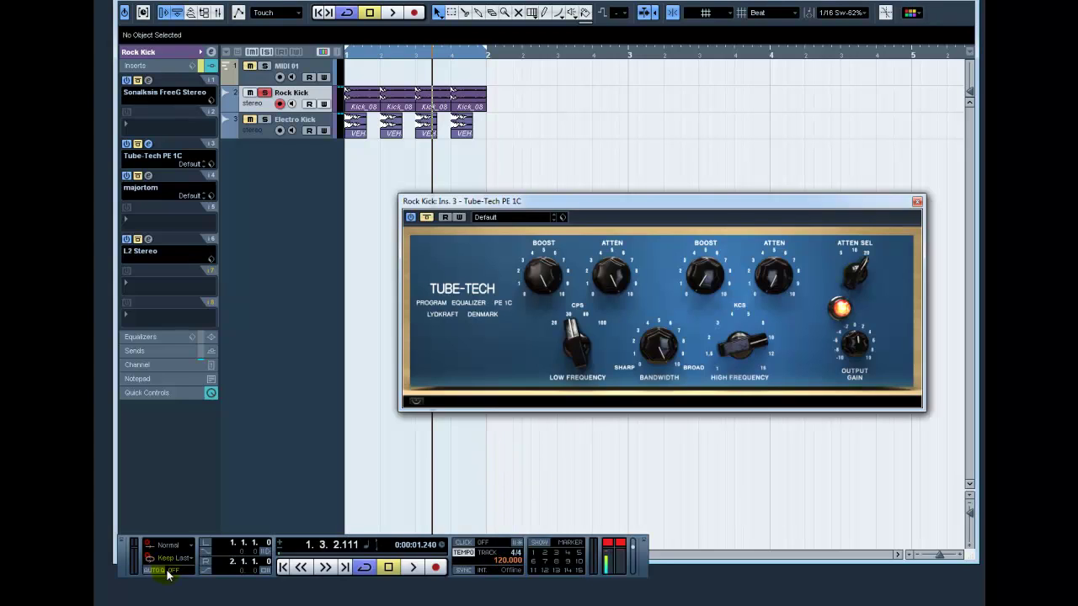
{"action": "left_click", "coordinate": [283, 567]}
{"action": "left_click", "coordinate": [243, 299]}
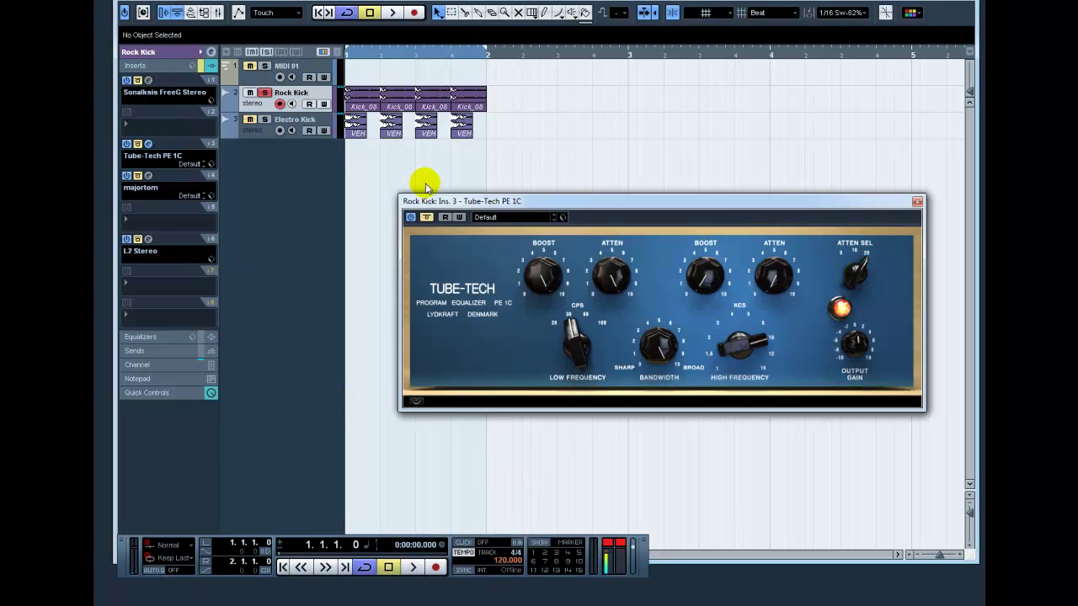
{"action": "left_click", "coordinate": [416, 568]}
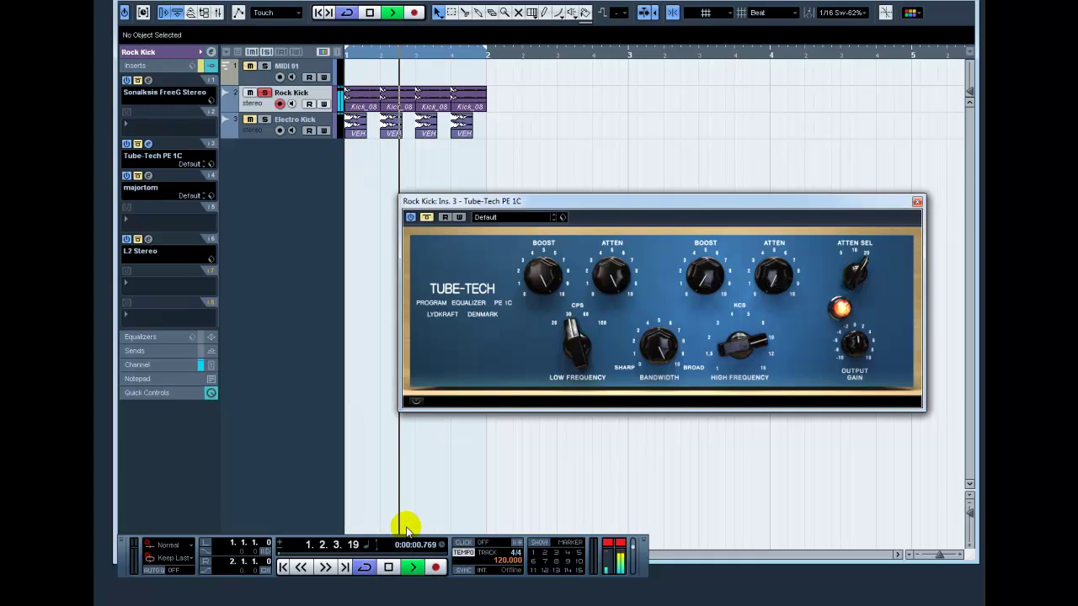
{"action": "left_click", "coordinate": [389, 568]}
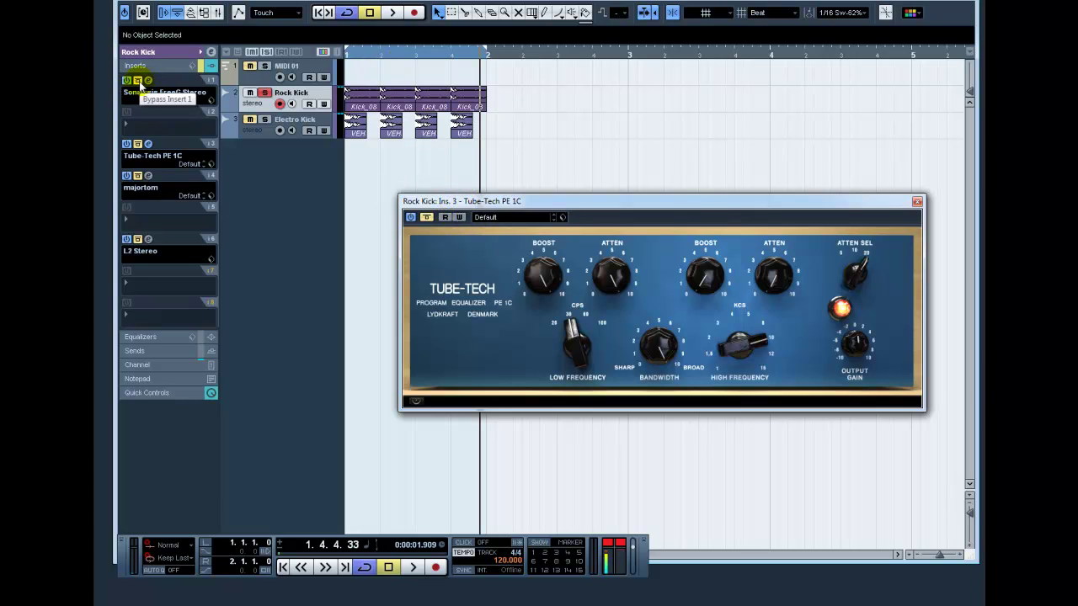
Take the Sonalksis FreeG Stereo insert on Rock Kick out of bypass, view its settings and close its window
{"action": "left_click", "coordinate": [136, 84]}
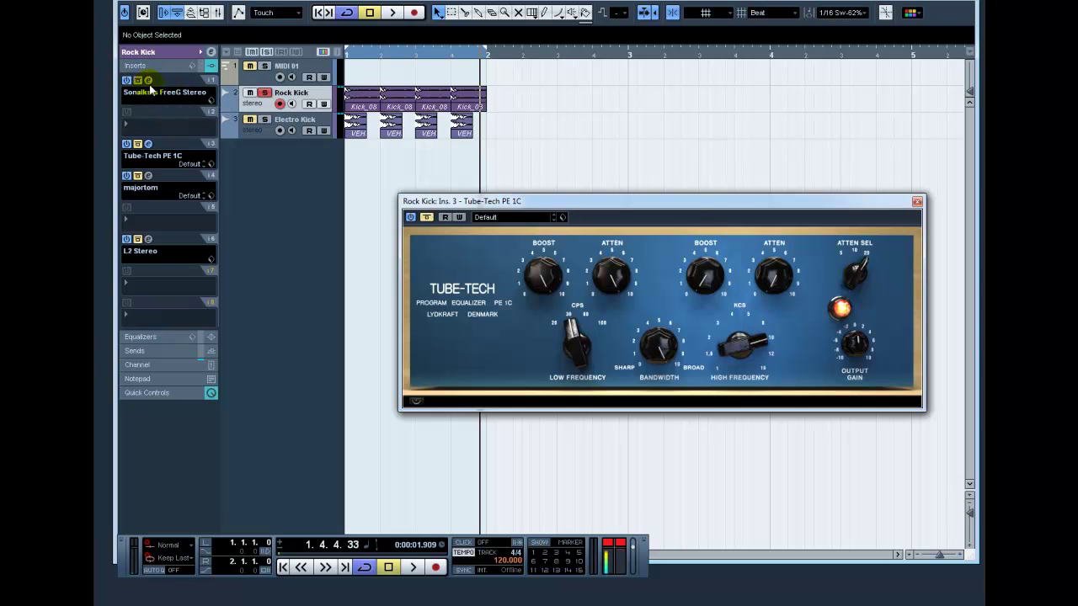
{"action": "left_click", "coordinate": [138, 81]}
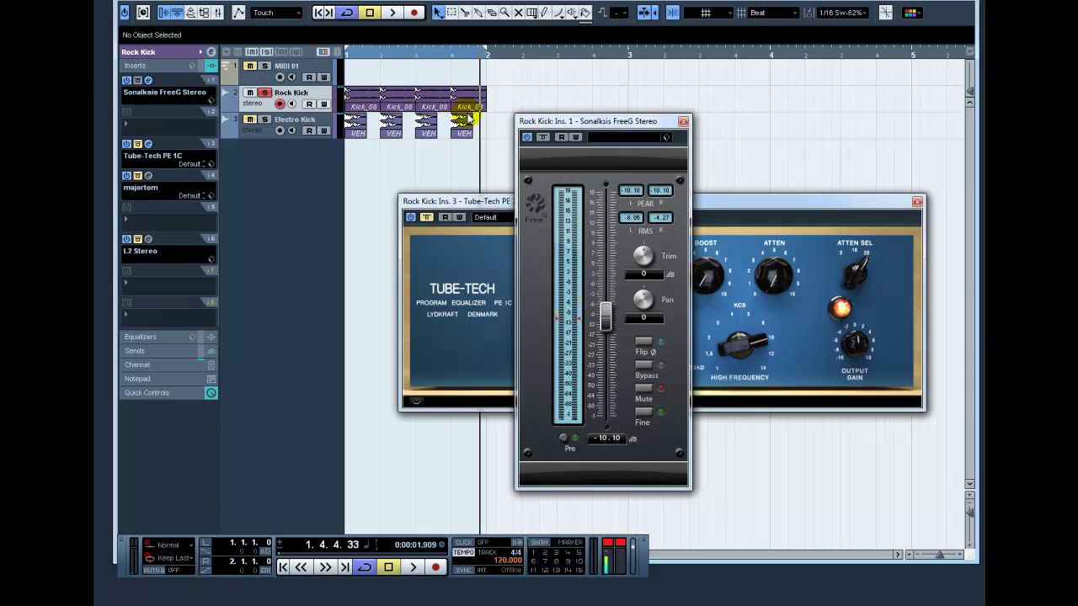
{"action": "left_click", "coordinate": [683, 121]}
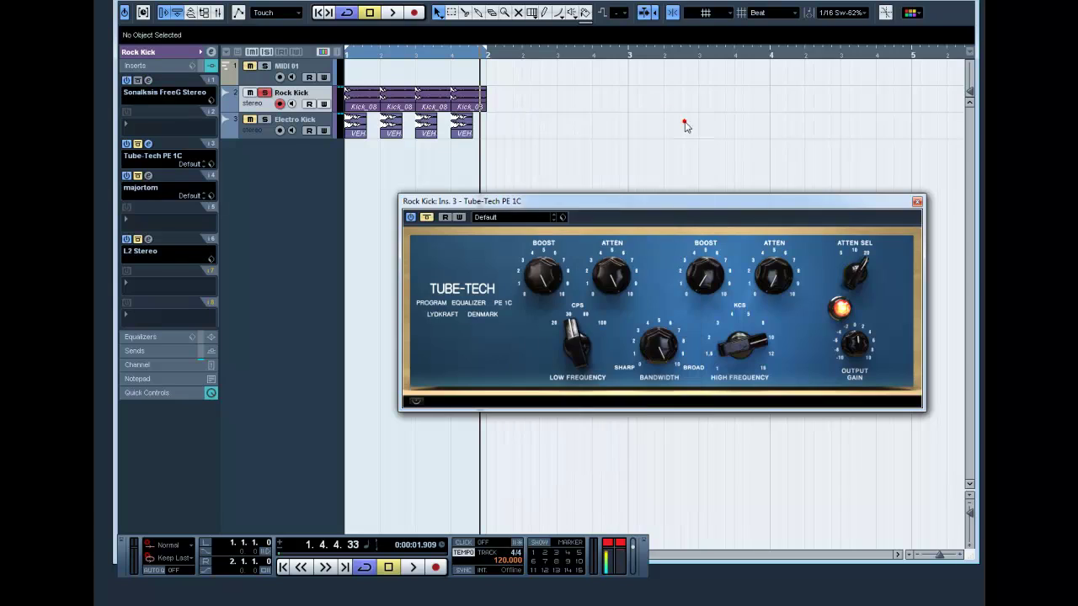
{"action": "left_click", "coordinate": [137, 144]}
{"action": "left_click", "coordinate": [147, 144]}
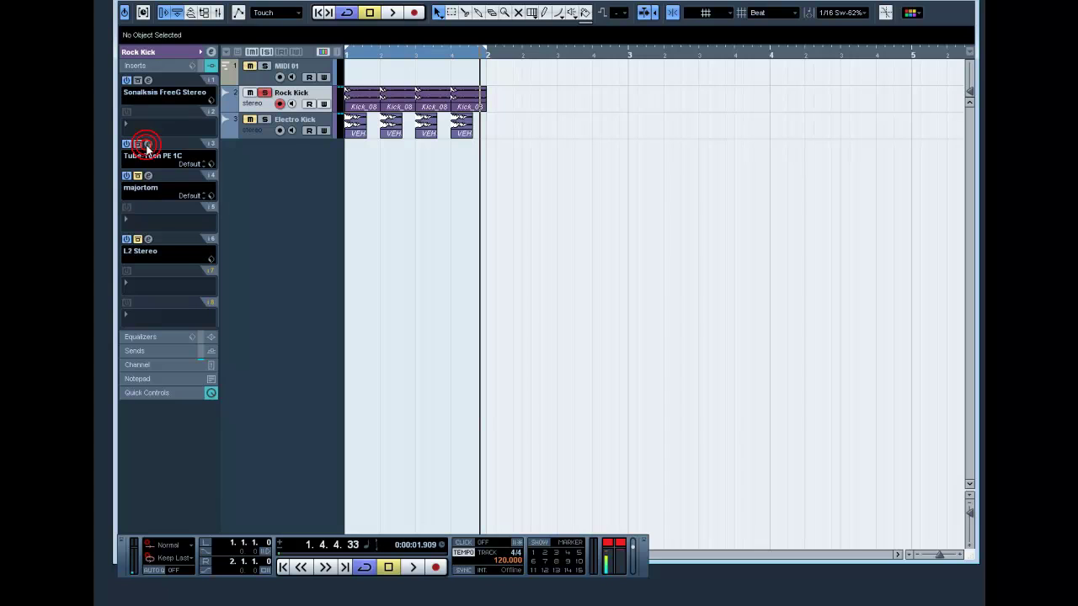
{"action": "left_click", "coordinate": [147, 144]}
{"action": "left_click", "coordinate": [138, 146]}
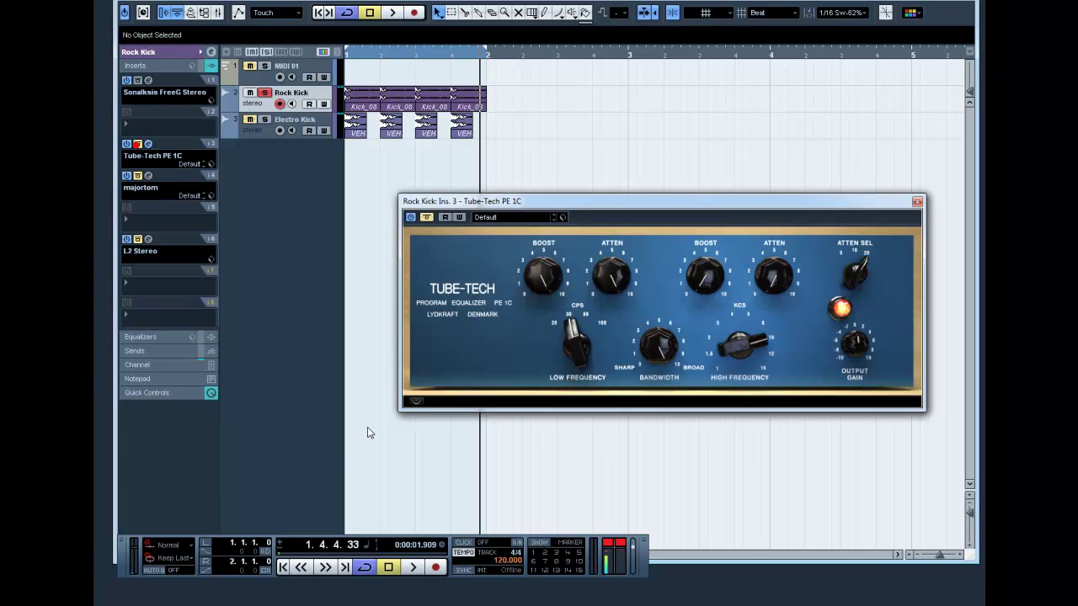
Return to the project start and take Rock Kick's L2 Stereo limiter out of bypass, closing its window when done
{"action": "left_click", "coordinate": [283, 567]}
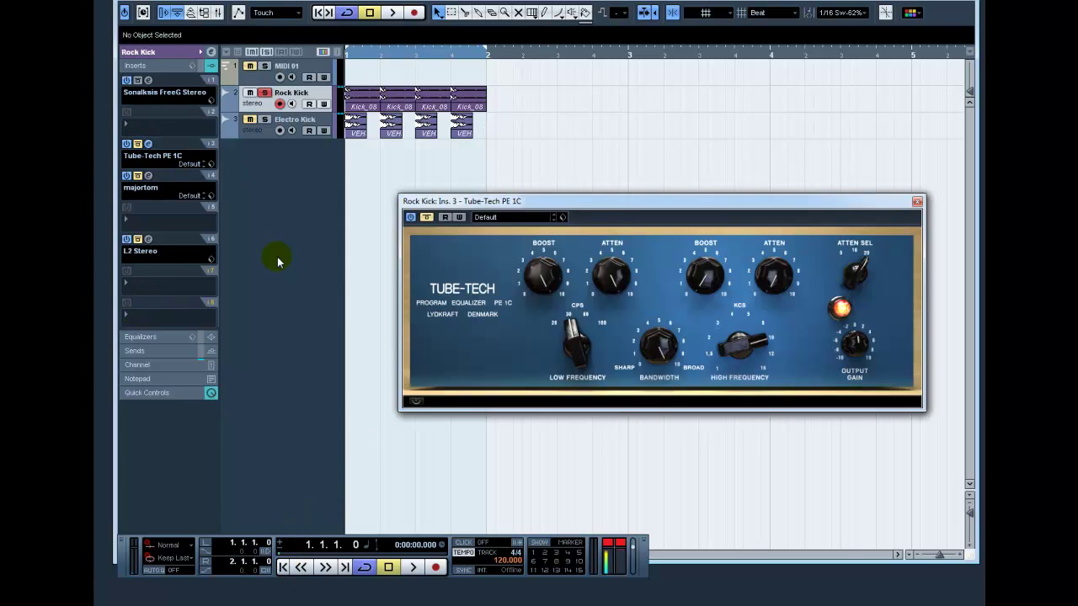
{"action": "left_click", "coordinate": [149, 239]}
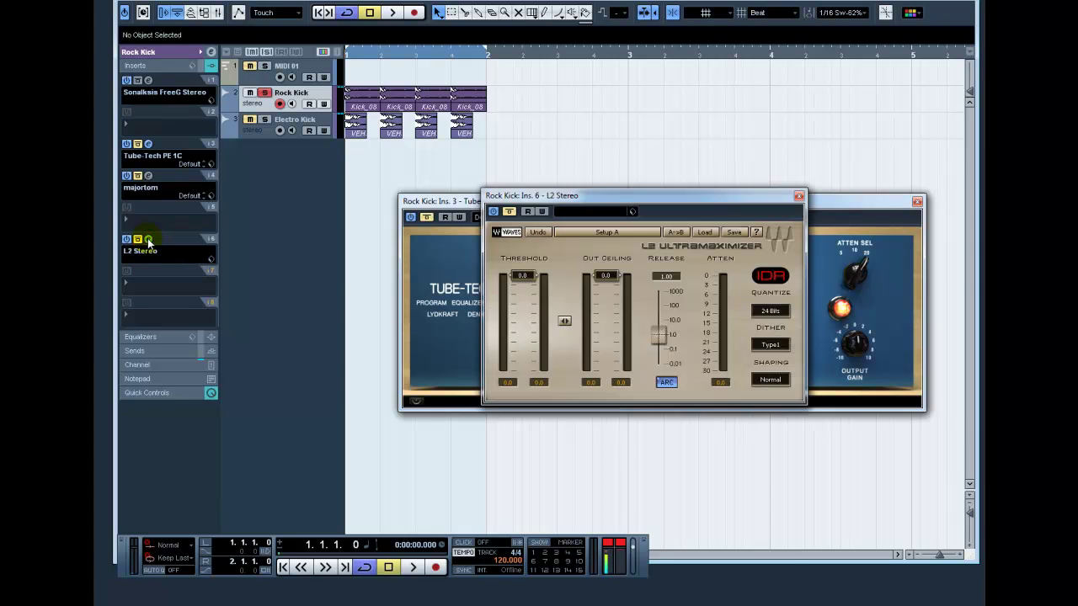
{"action": "left_click", "coordinate": [137, 240]}
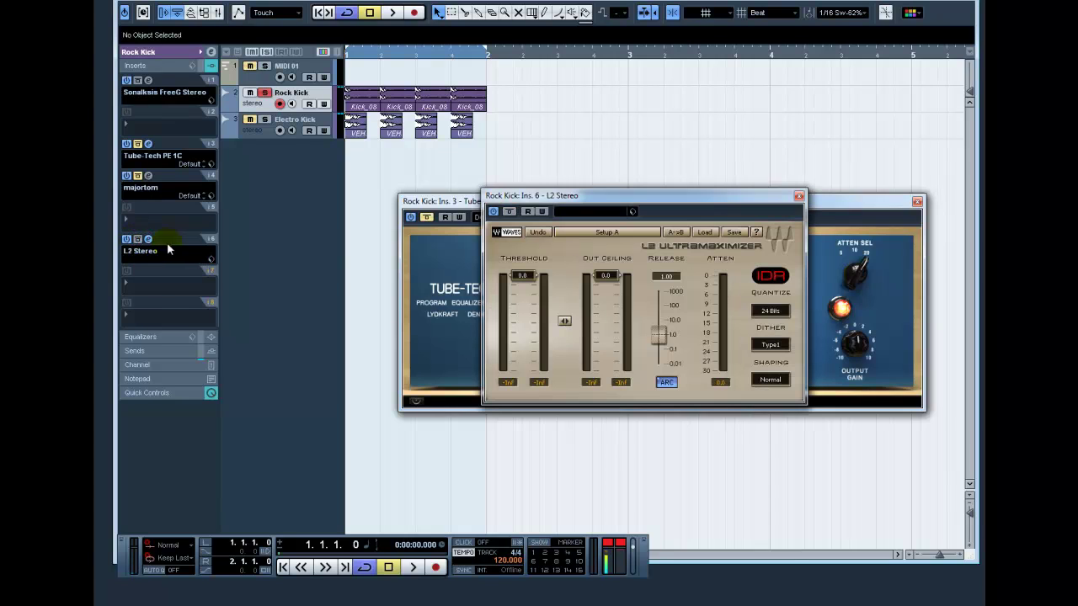
{"action": "left_click", "coordinate": [799, 196]}
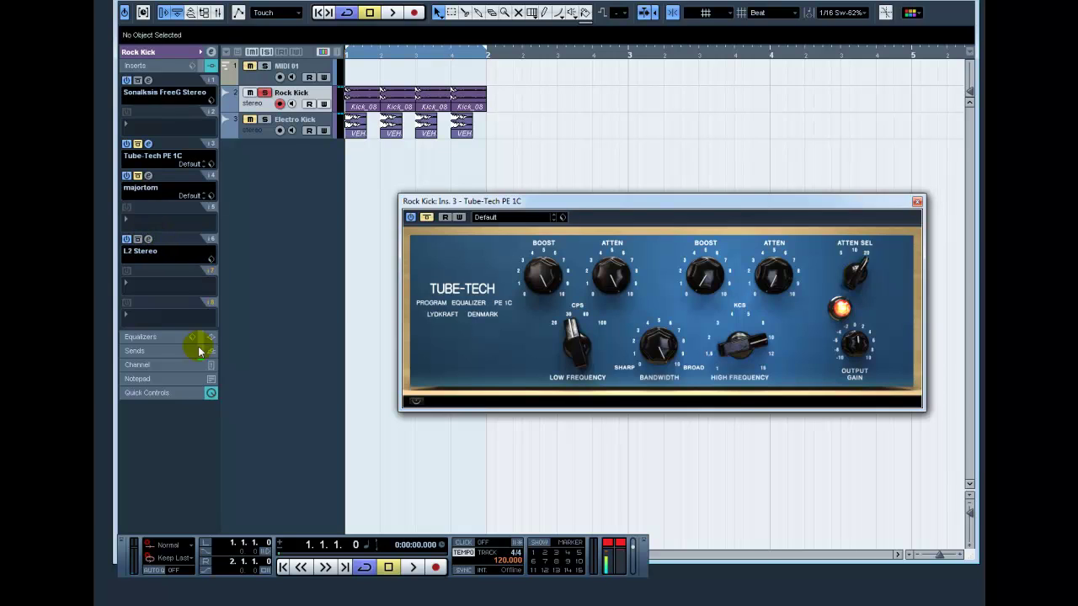
Audition the Rock Kick loop with the Tube-Tech PE 1C bypassed and with it active, leaving the equalizer active
{"action": "left_click", "coordinate": [426, 219]}
{"action": "key", "text": "space"}
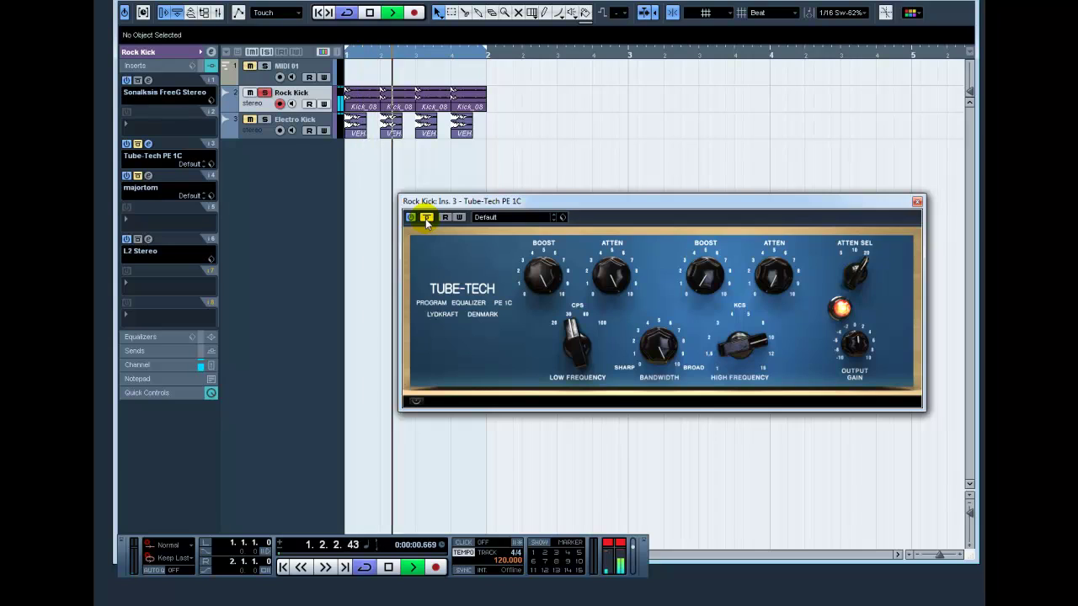
{"action": "key", "text": "space"}
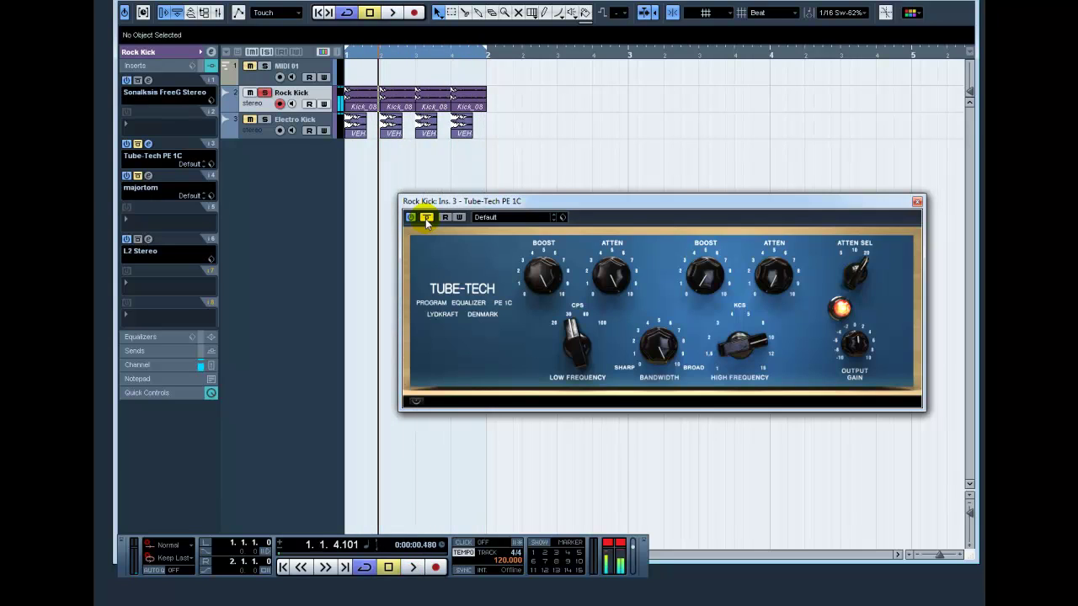
{"action": "left_click", "coordinate": [426, 219]}
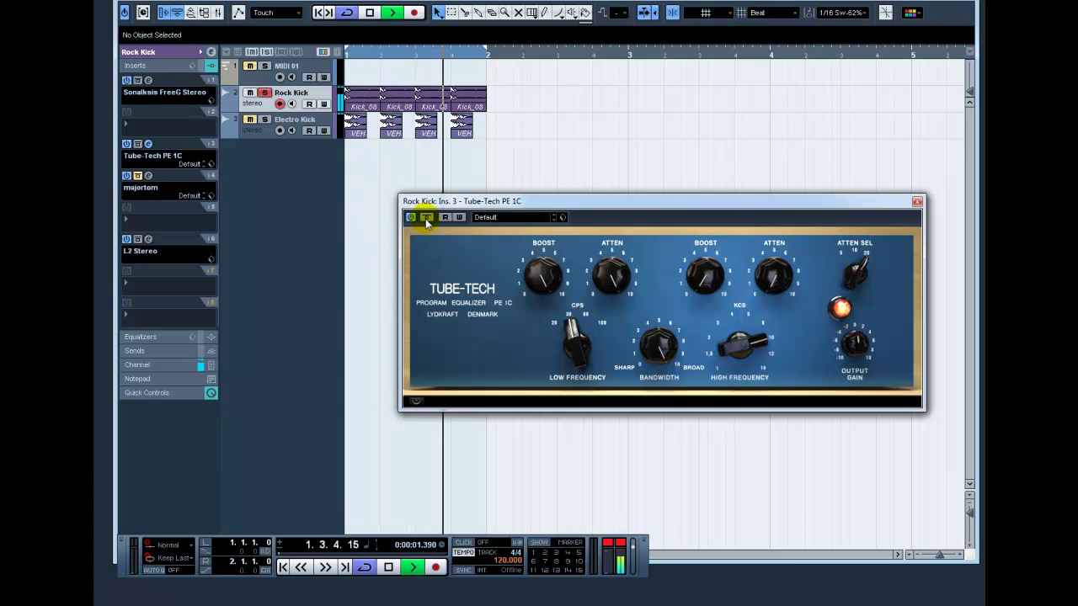
{"action": "key", "text": "space"}
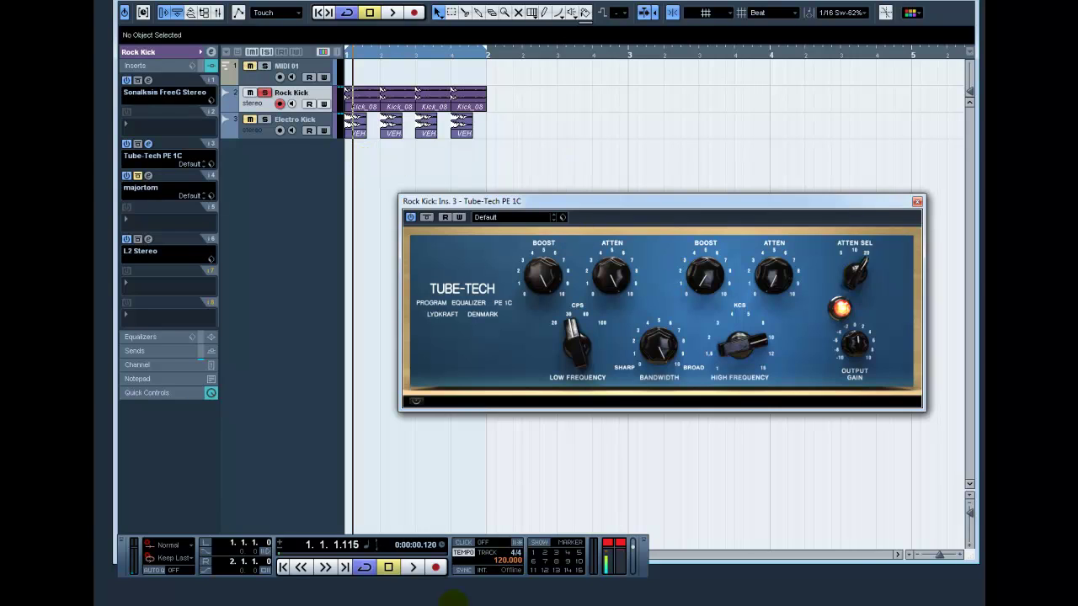
{"action": "left_click", "coordinate": [313, 575]}
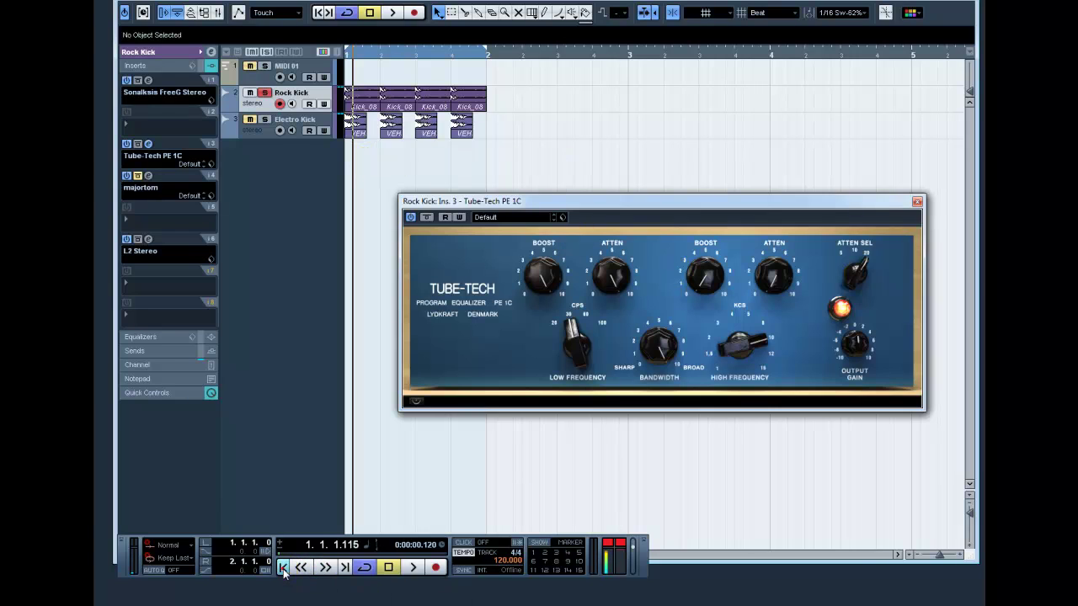
Solo and select the Electro Kick track in place of Rock Kick, and audition its unprocessed loop
{"action": "left_click", "coordinate": [265, 120]}
{"action": "left_click", "coordinate": [265, 92]}
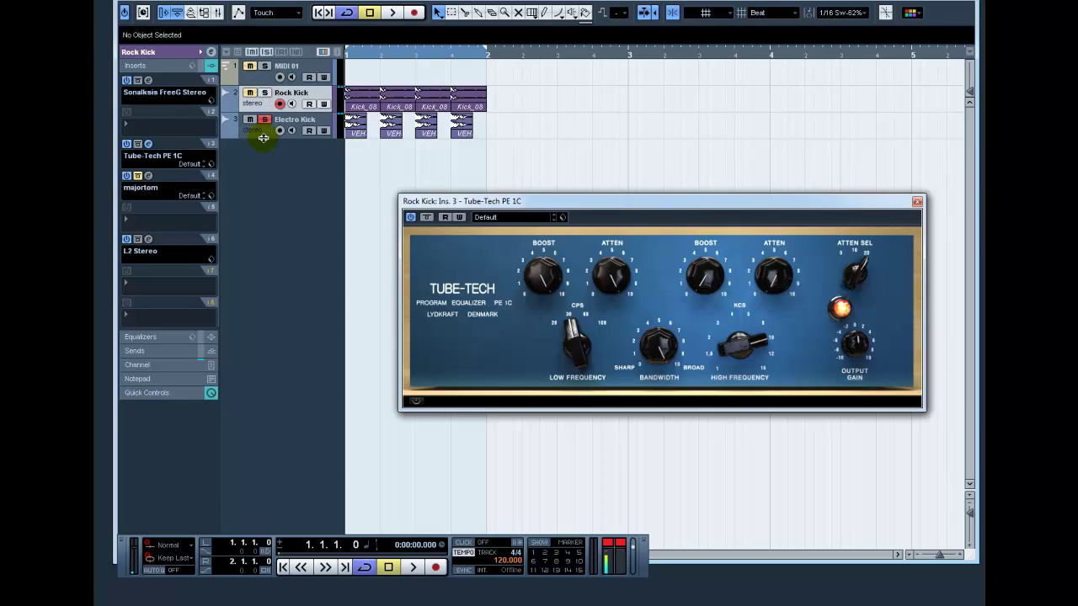
{"action": "left_click", "coordinate": [264, 137]}
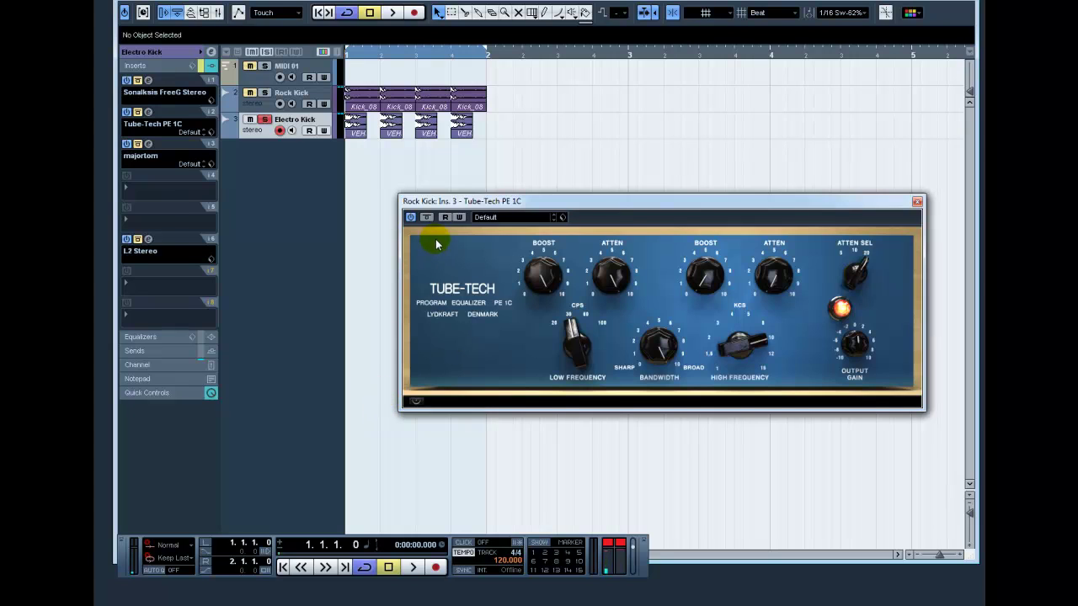
{"action": "key", "text": "space"}
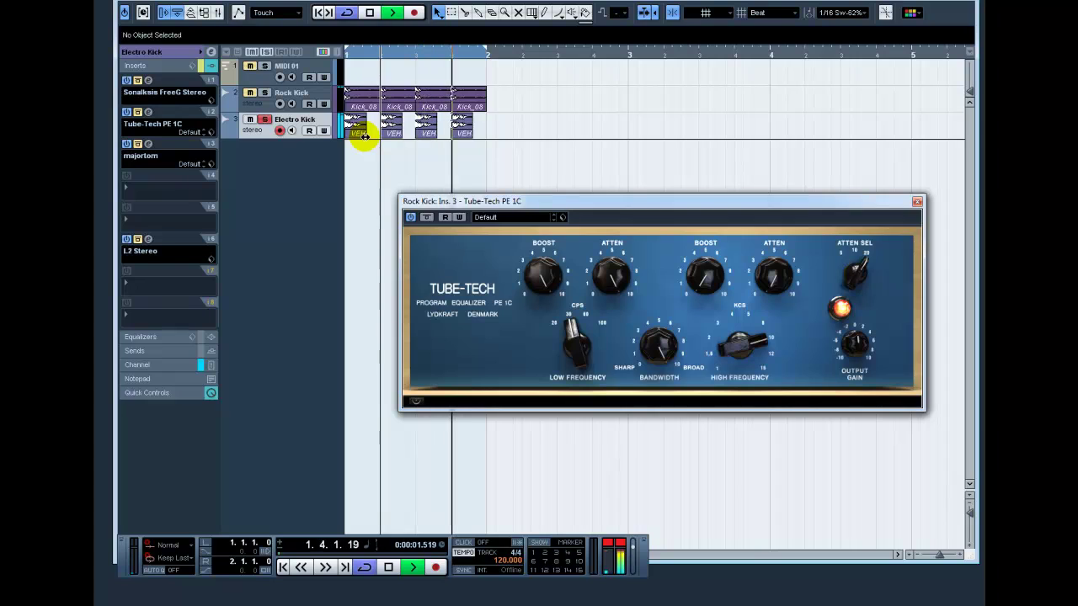
{"action": "key", "text": "space"}
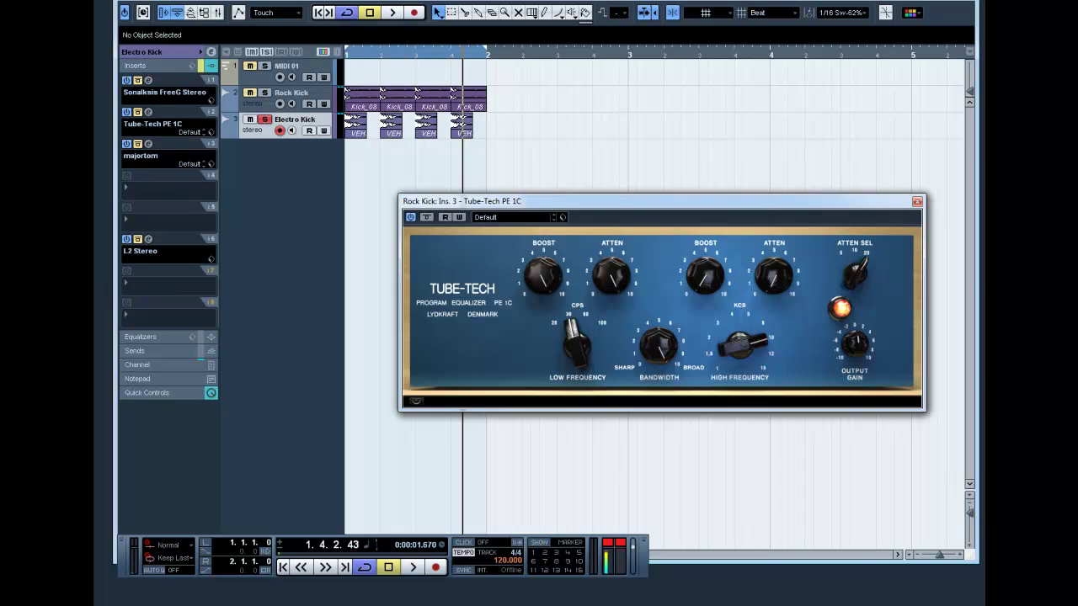
Take the Sonalksis FreeG Stereo and L2 Stereo inserts on Electro Kick out of bypass and return to the project start
{"action": "left_click", "coordinate": [138, 82]}
{"action": "left_click", "coordinate": [138, 81]}
{"action": "left_click", "coordinate": [138, 241]}
{"action": "left_click", "coordinate": [138, 241]}
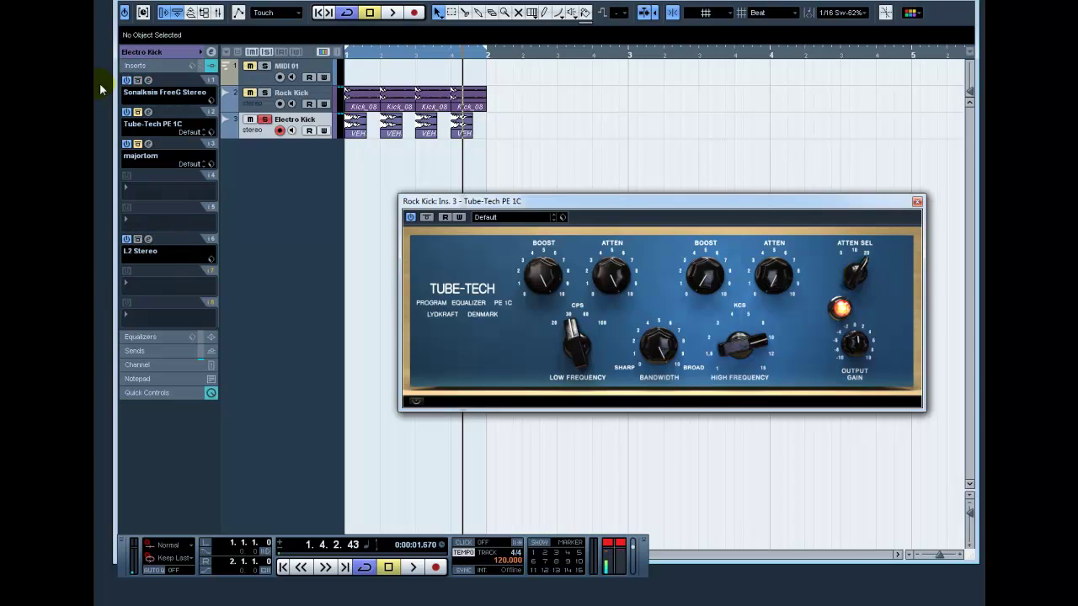
{"action": "left_click", "coordinate": [285, 568]}
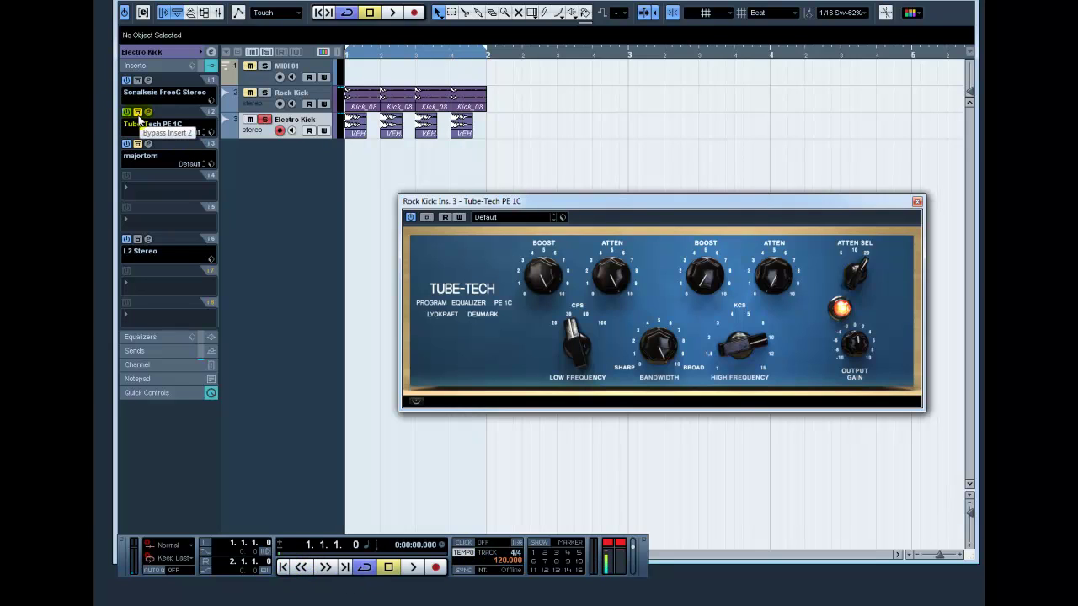
Activate and open the Tube-Tech PE 1C on Electro Kick, and close the Rock Kick equalizer window
{"action": "left_click", "coordinate": [138, 112]}
{"action": "left_click", "coordinate": [138, 112]}
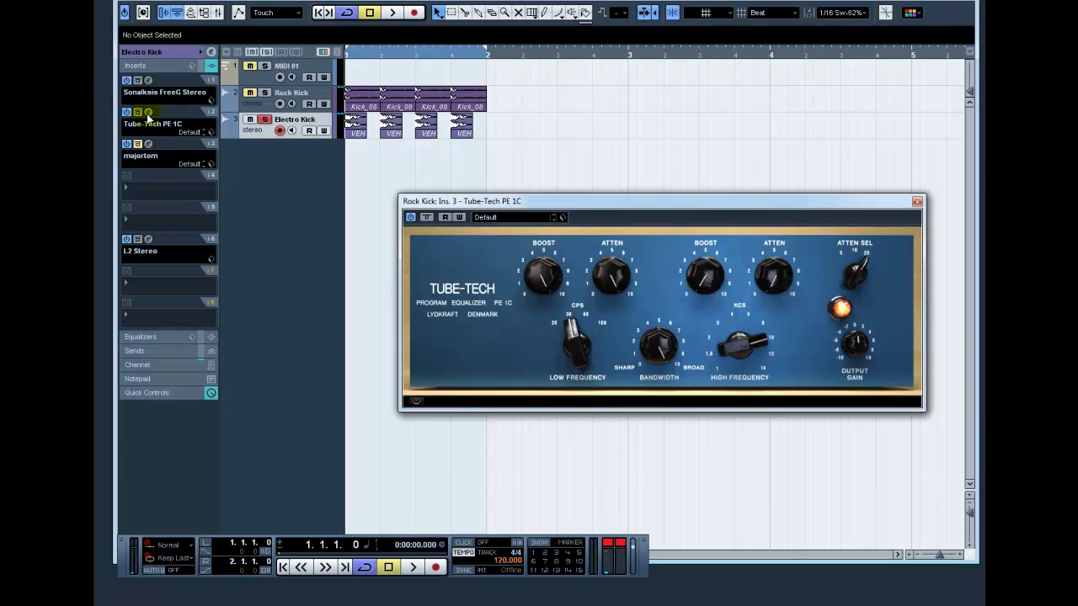
{"action": "left_click", "coordinate": [148, 112]}
{"action": "left_click", "coordinate": [917, 201]}
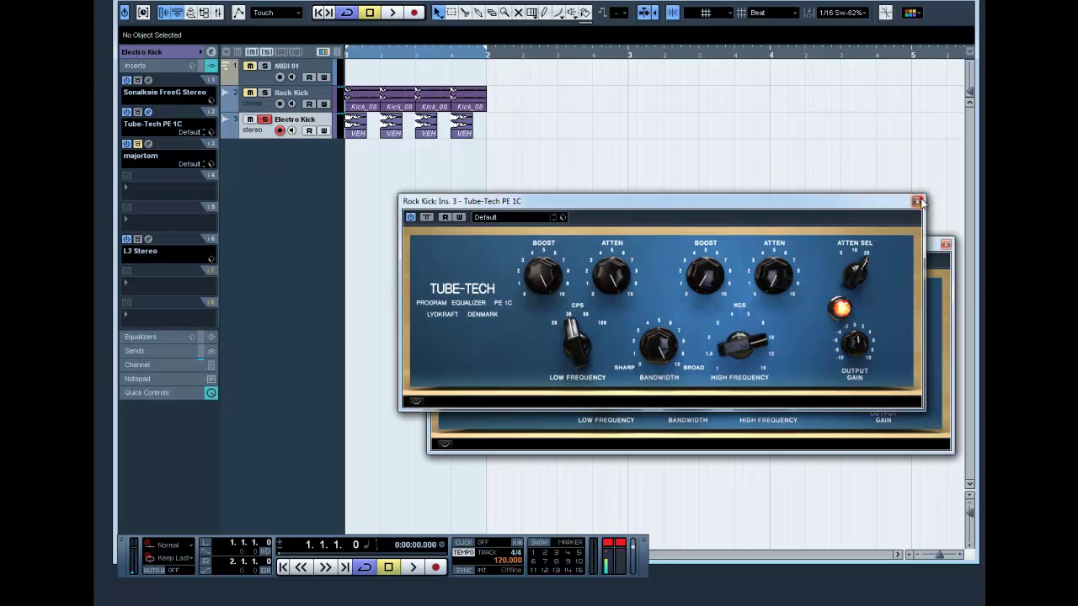
{"action": "left_click", "coordinate": [917, 201]}
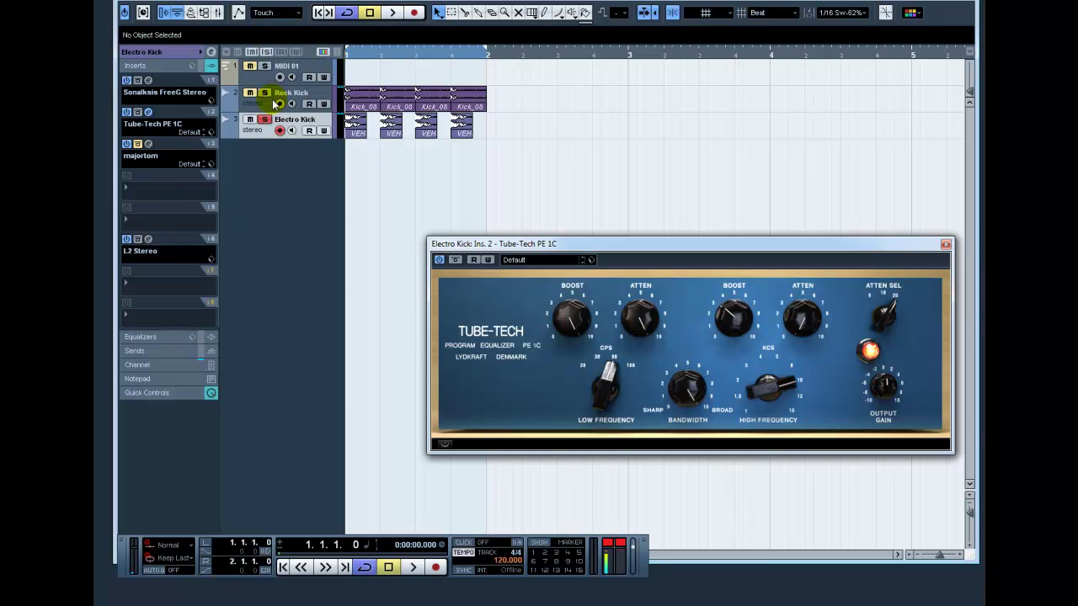
{"action": "left_click_drag", "start_coordinate": [265, 101], "coordinate": [262, 105]}
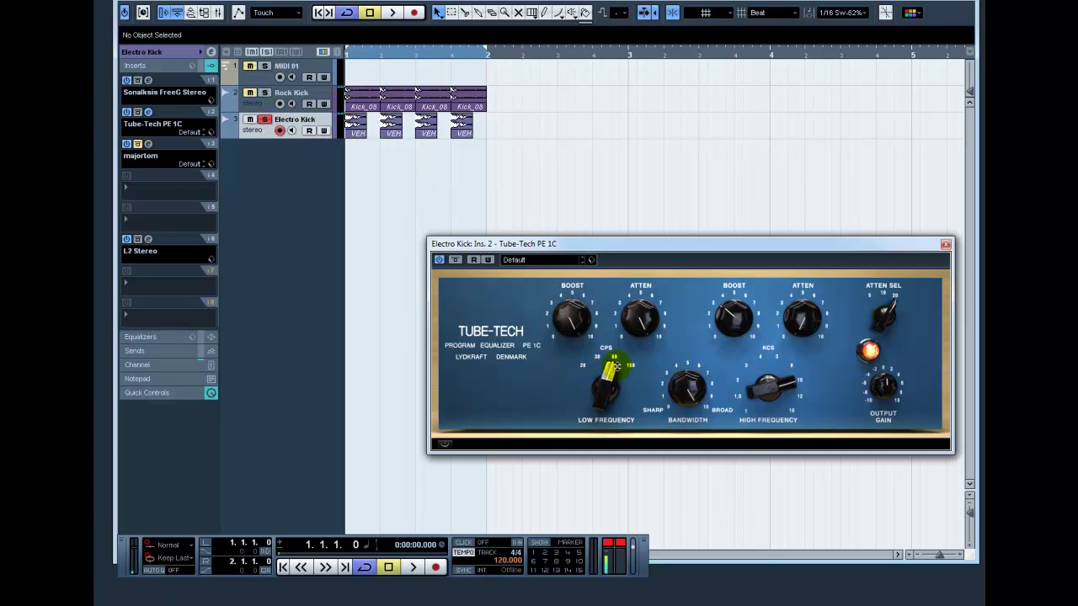
{"action": "mouse_move", "coordinate": [615, 366]}
{"action": "left_mouse_down"}
{"action": "mouse_move", "coordinate": [636, 364]}
{"action": "mouse_move", "coordinate": [628, 370]}
{"action": "left_mouse_up"}
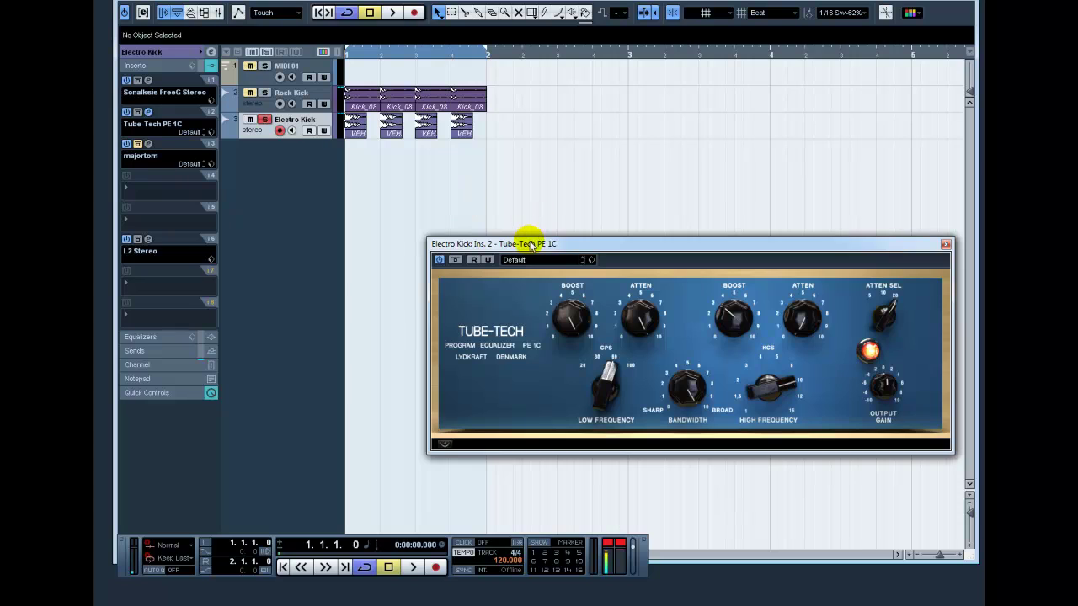
Audition the Electro Kick loop with the Tube-Tech PE 1C bypassed and with it active, leaving the equalizer active
{"action": "left_click_drag", "start_coordinate": [524, 243], "coordinate": [484, 217]}
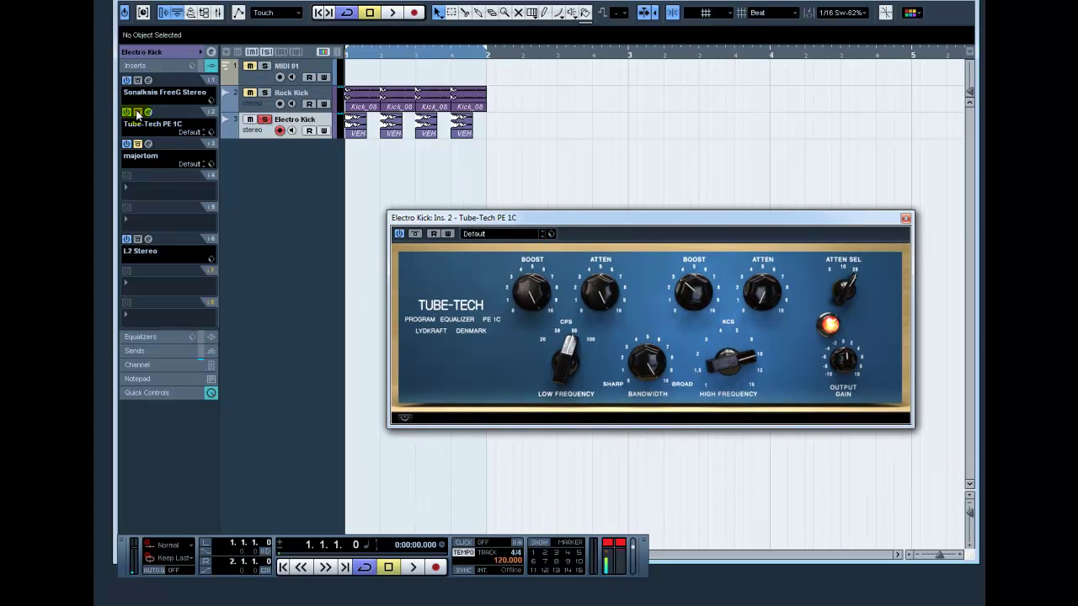
{"action": "left_click", "coordinate": [138, 112]}
{"action": "key", "text": "space"}
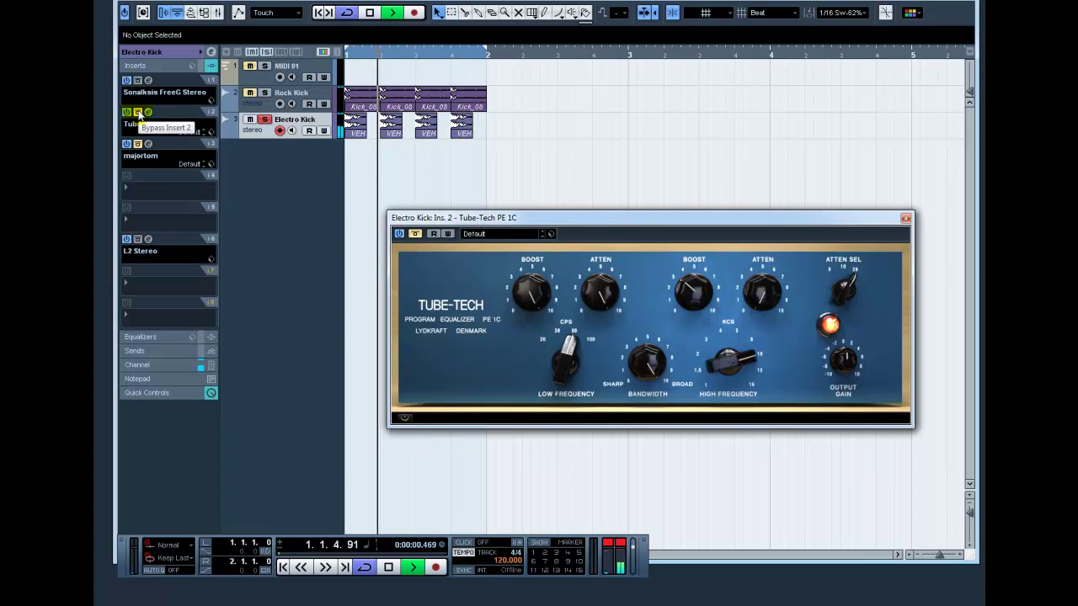
{"action": "key", "text": "space"}
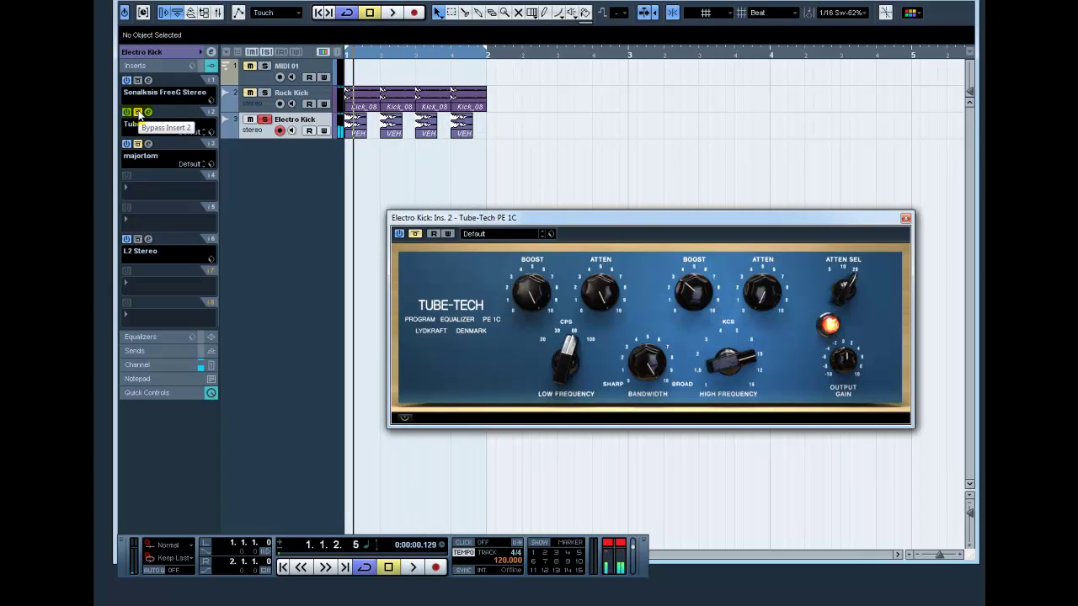
{"action": "left_click", "coordinate": [138, 112]}
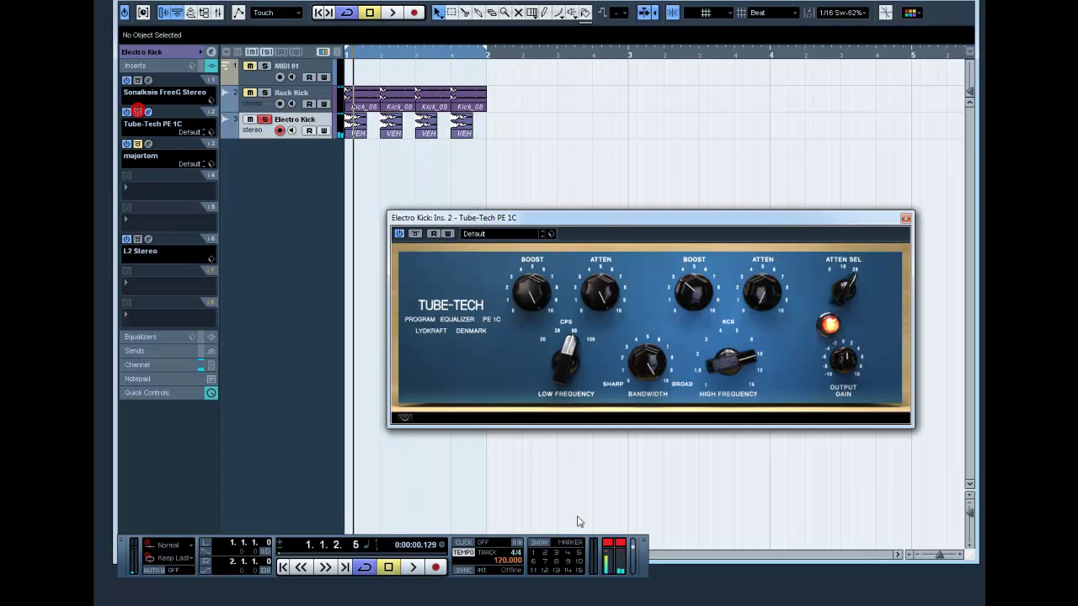
{"action": "left_click", "coordinate": [283, 569]}
{"action": "key", "text": "space"}
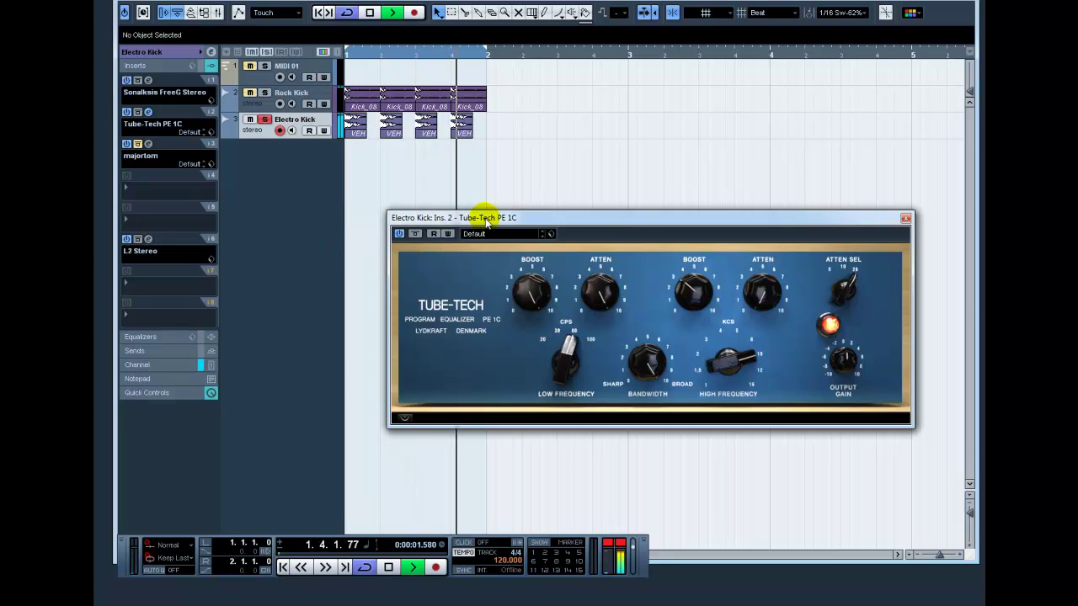
{"action": "key", "text": "space"}
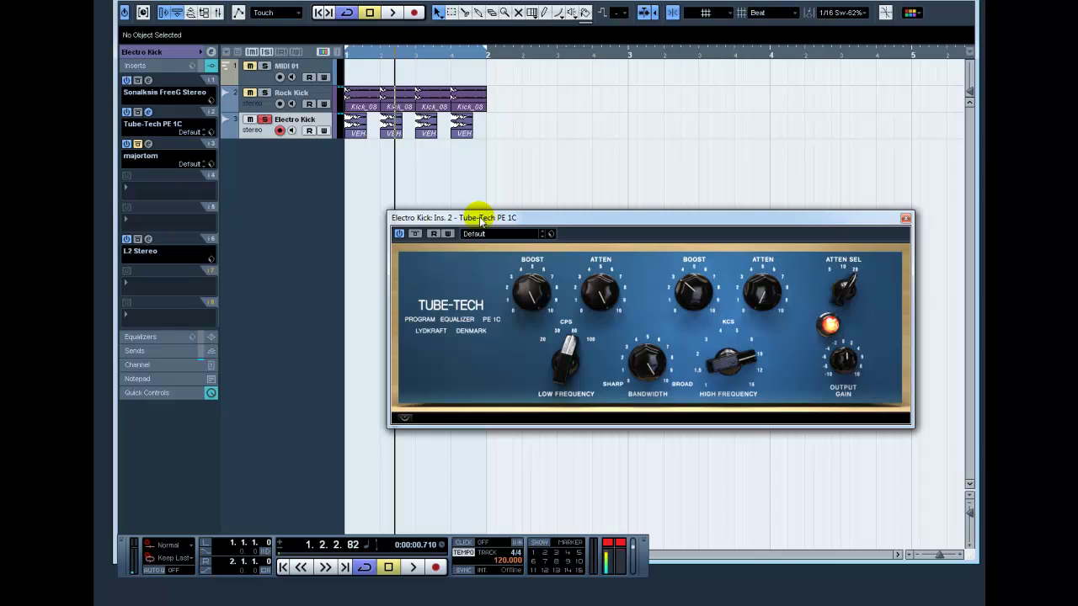
Reposition the project window so its title bar is visible, and close the Electro Kick equalizer window
{"action": "left_click_drag", "start_coordinate": [481, 220], "coordinate": [508, 212]}
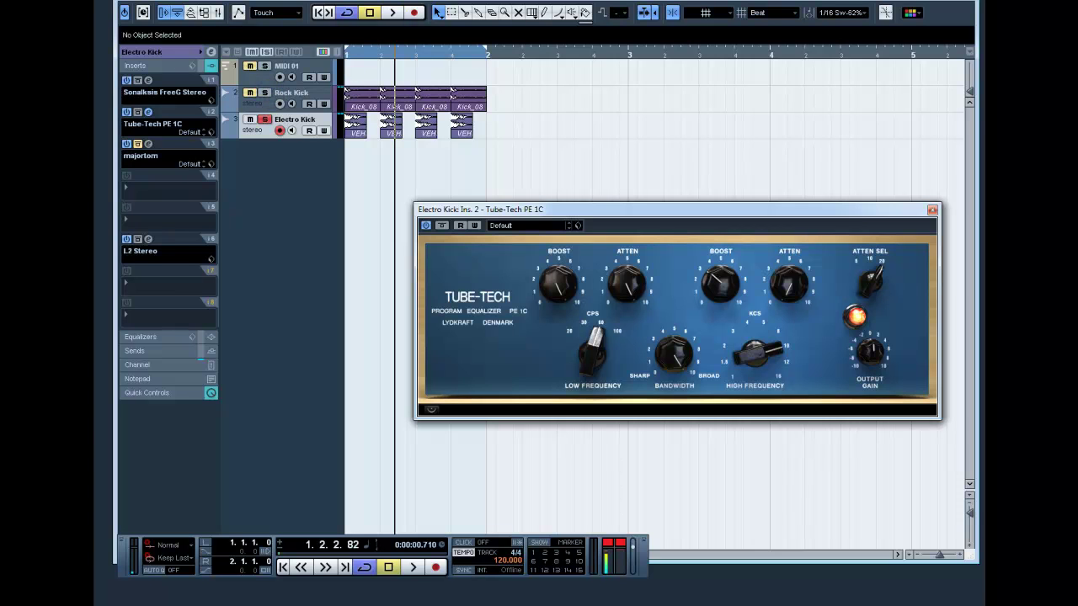
{"action": "left_click_drag", "start_coordinate": [421, 2], "coordinate": [407, 19]}
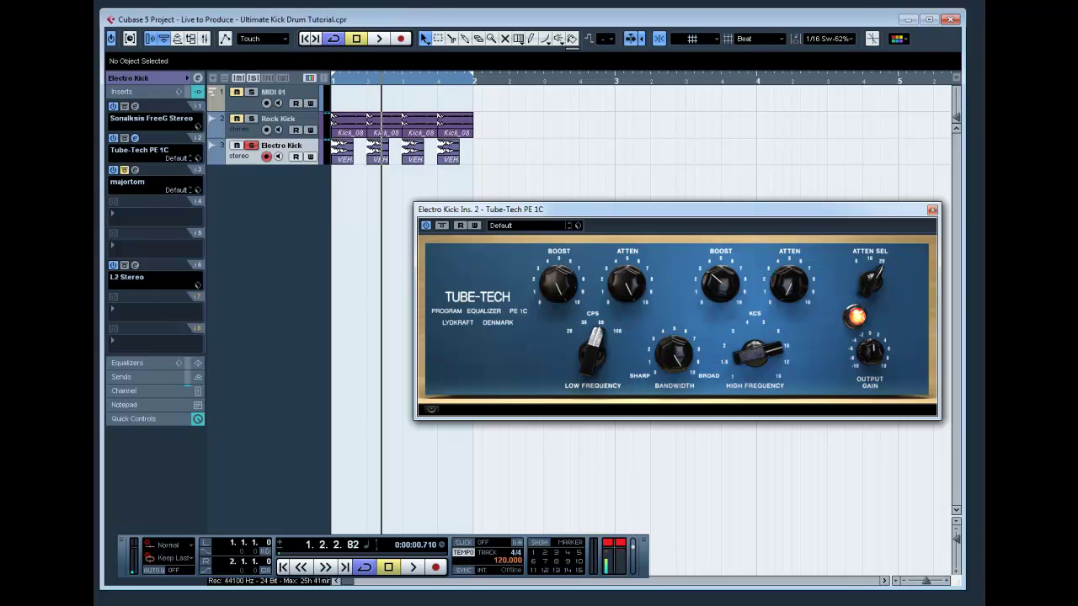
{"action": "left_click", "coordinate": [450, 17]}
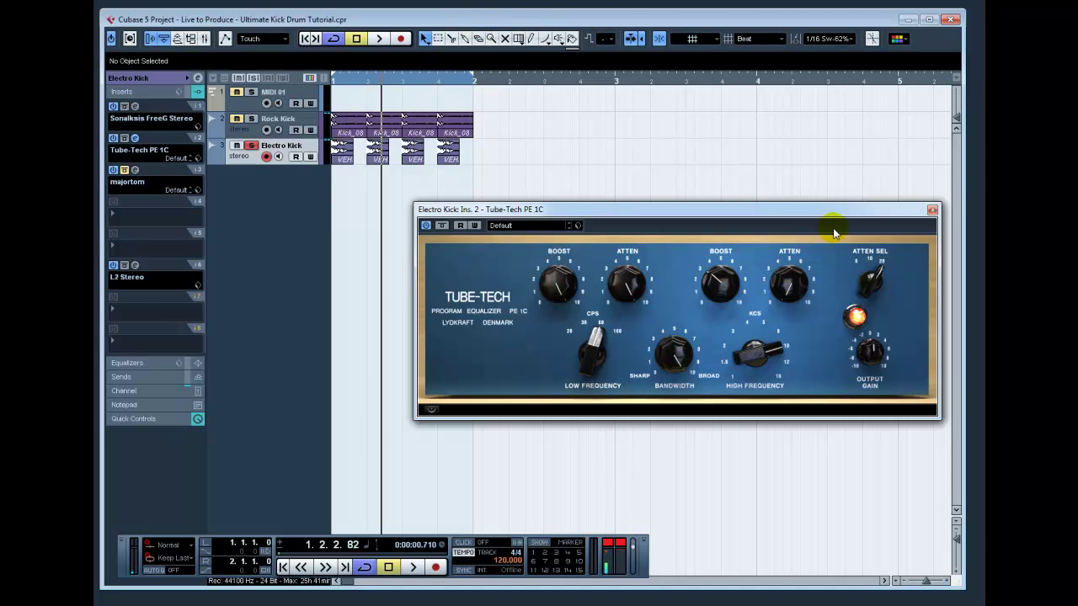
{"action": "left_click", "coordinate": [932, 209]}
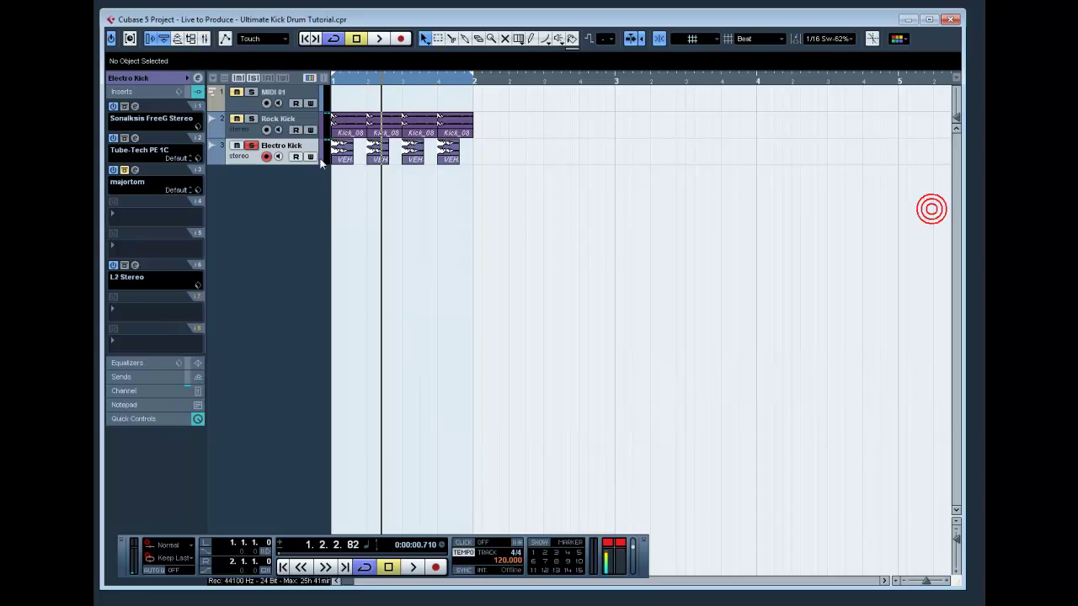
Select the Rock Kick track and solo it in place of Electro Kick
{"action": "left_click", "coordinate": [221, 127]}
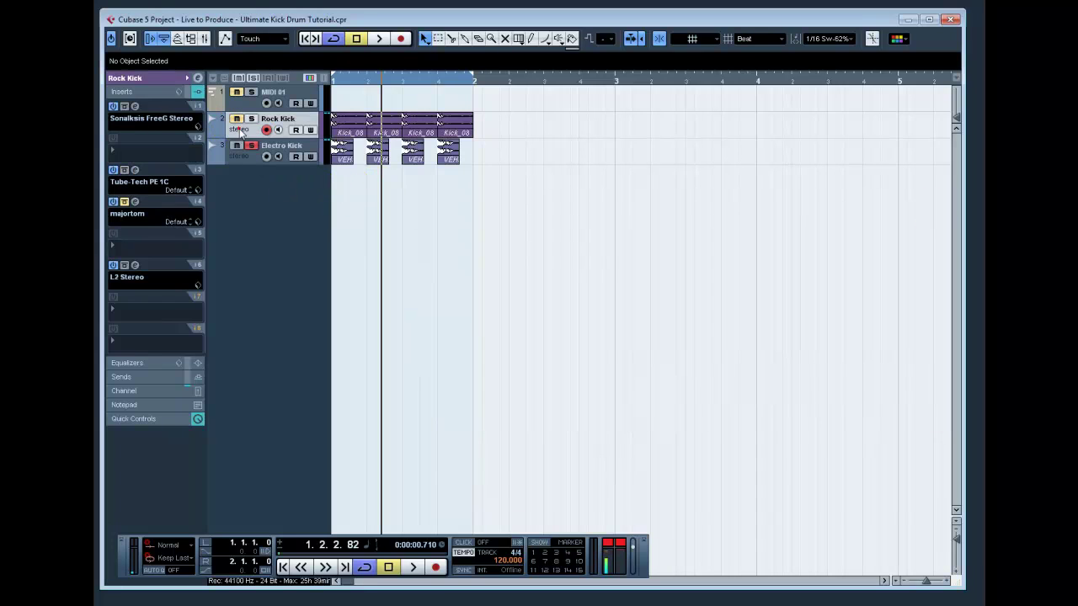
{"action": "left_click", "coordinate": [251, 147]}
{"action": "left_click", "coordinate": [251, 119]}
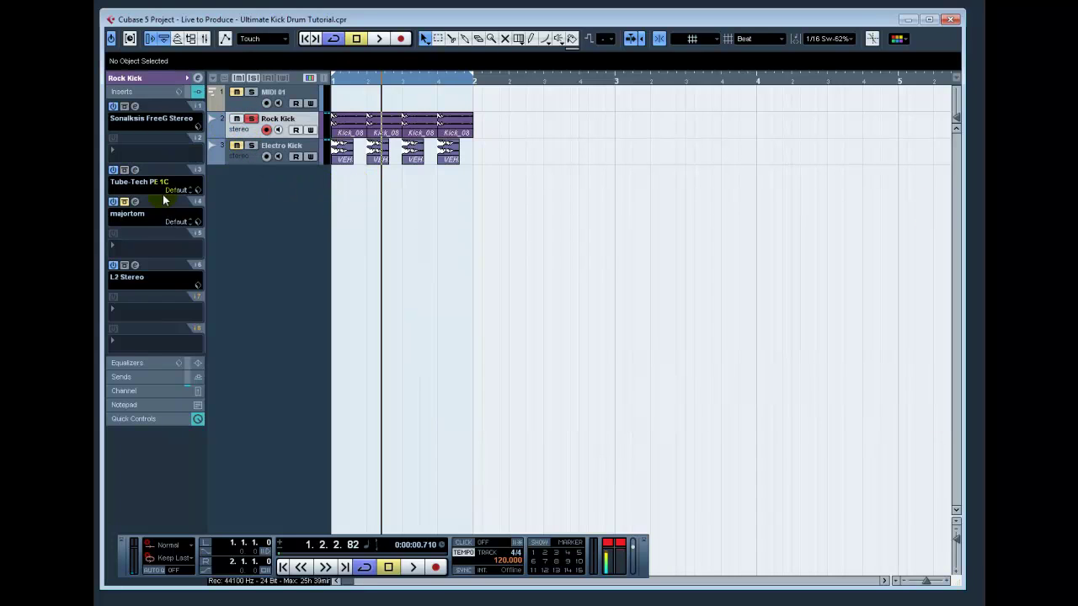
Take the majortom compressor on Rock Kick out of bypass and open its window, placing it clear of the clips
{"action": "left_click", "coordinate": [135, 203]}
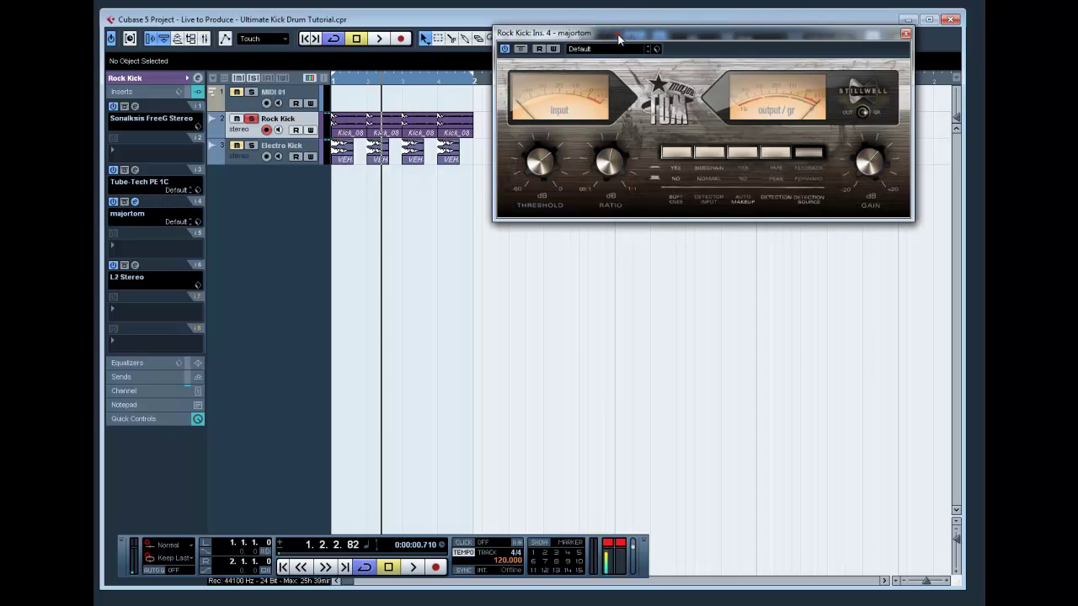
{"action": "left_click_drag", "start_coordinate": [616, 33], "coordinate": [538, 248]}
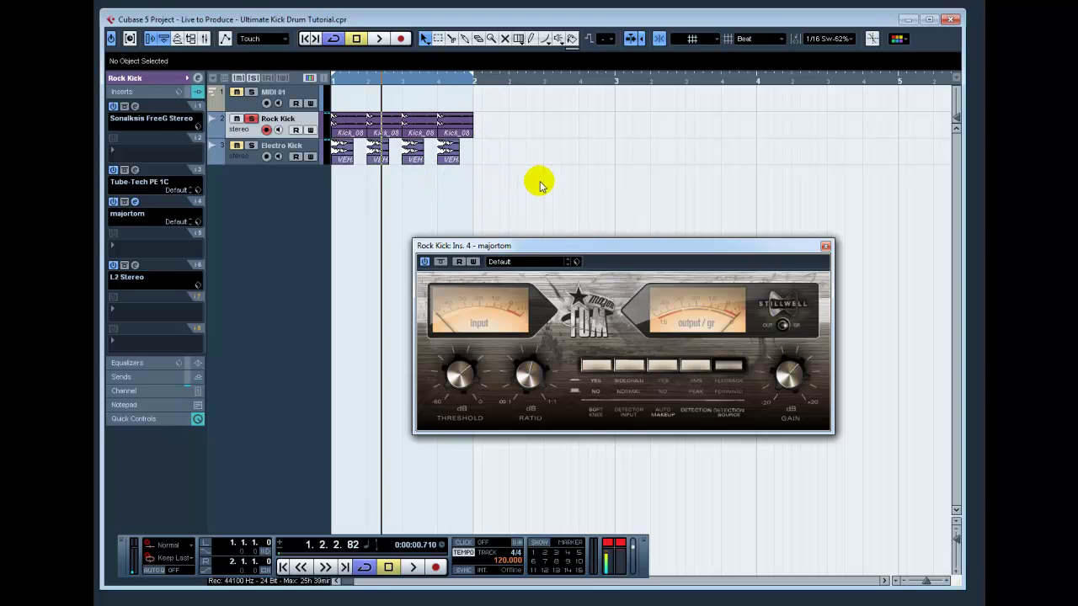
{"action": "left_click", "coordinate": [543, 245]}
{"action": "left_click_drag", "start_coordinate": [551, 247], "coordinate": [640, 113]}
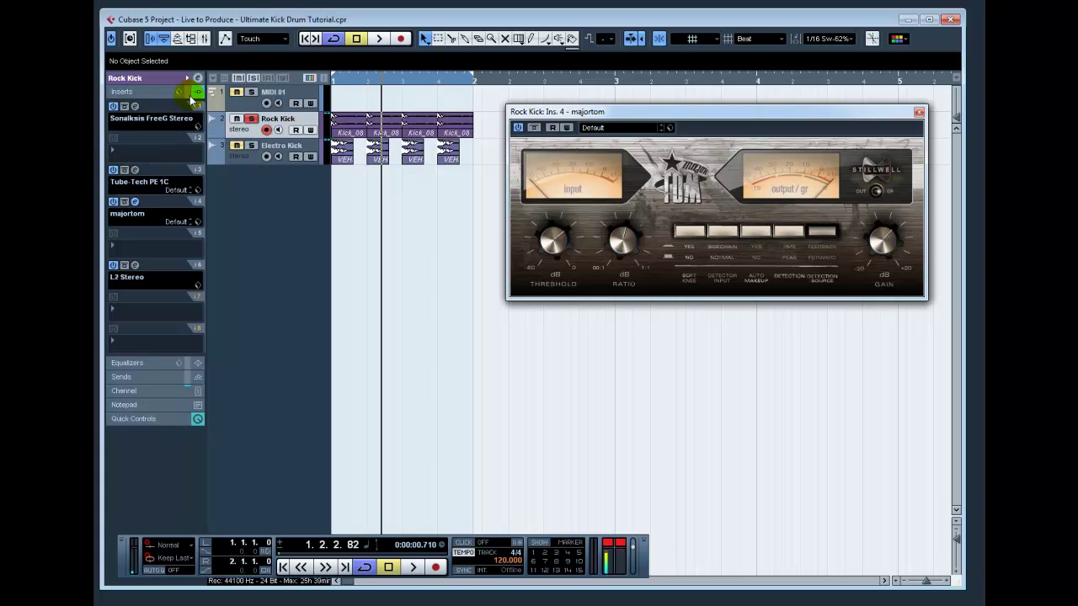
Toggle the majortom bypass on Rock Kick, and audition the loop from the project start with the compressor active
{"action": "left_click", "coordinate": [124, 205]}
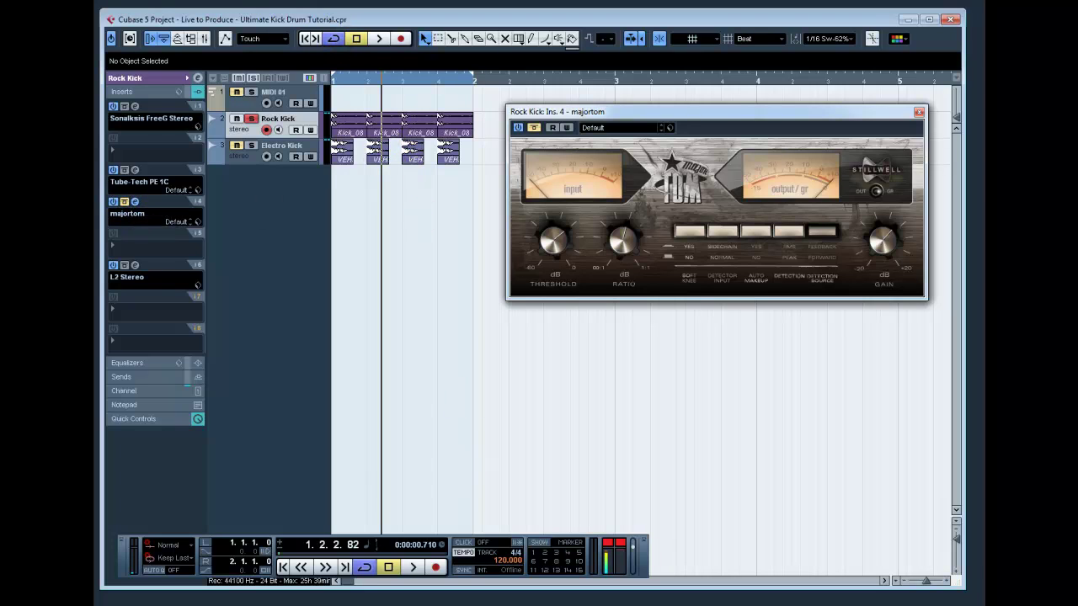
{"action": "left_click", "coordinate": [283, 568]}
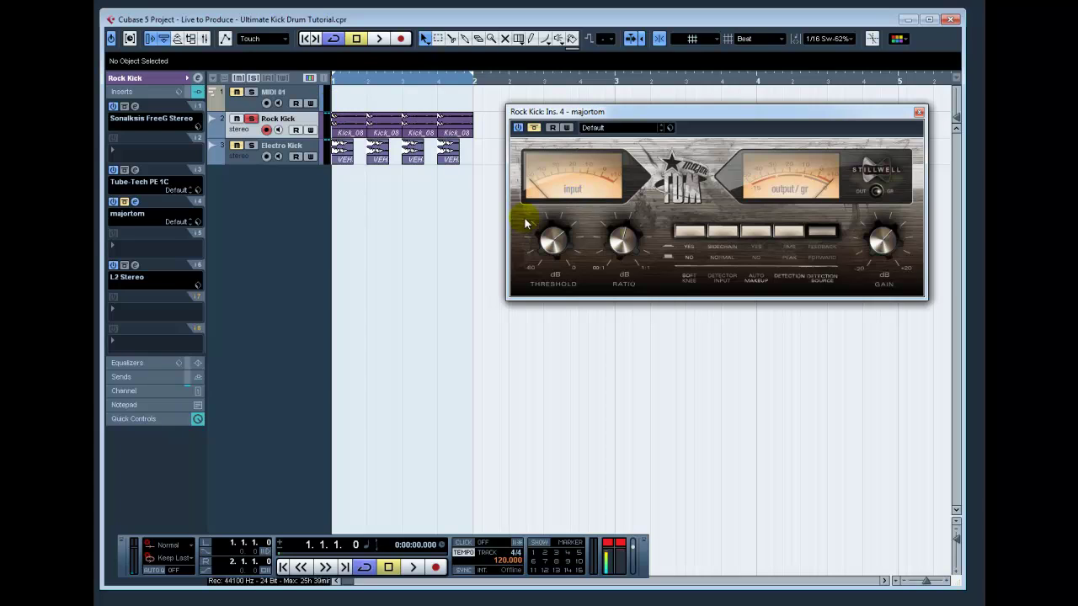
{"action": "left_click", "coordinate": [283, 569]}
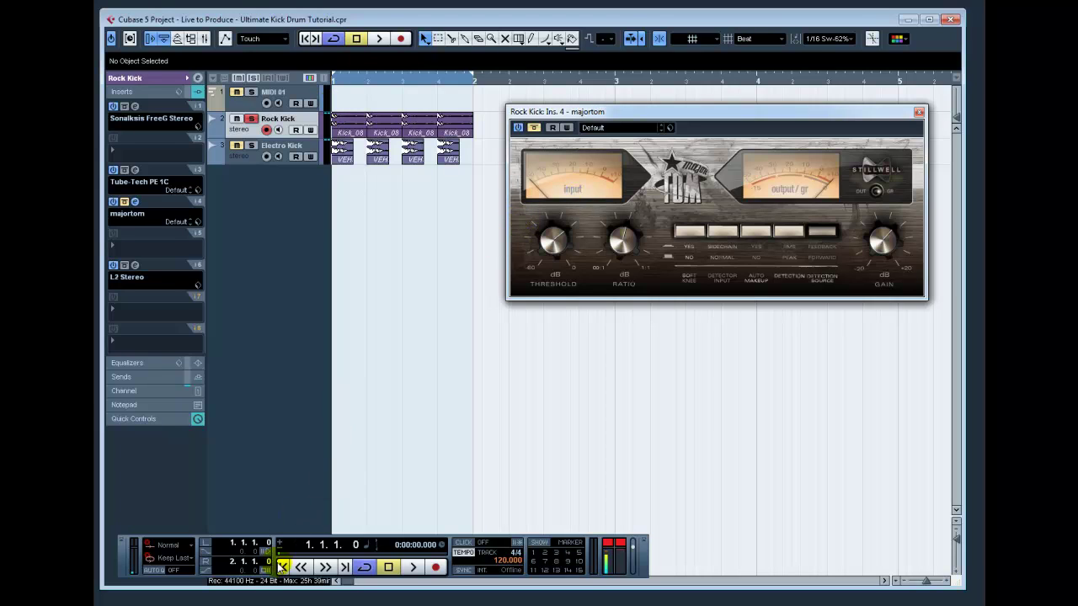
{"action": "left_click", "coordinate": [534, 127]}
{"action": "key", "text": "space"}
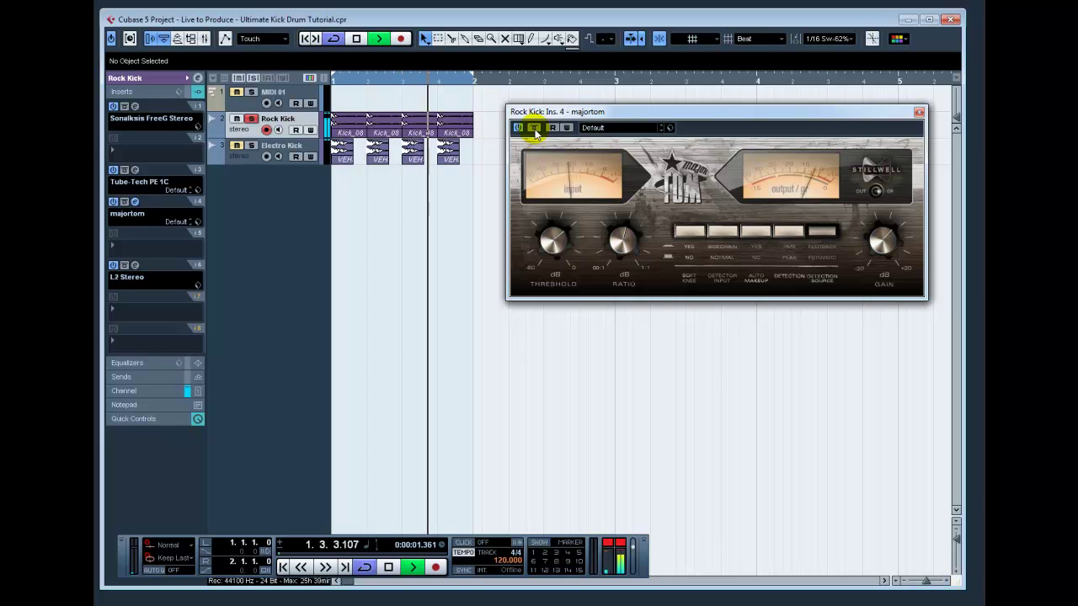
{"action": "key", "text": "space"}
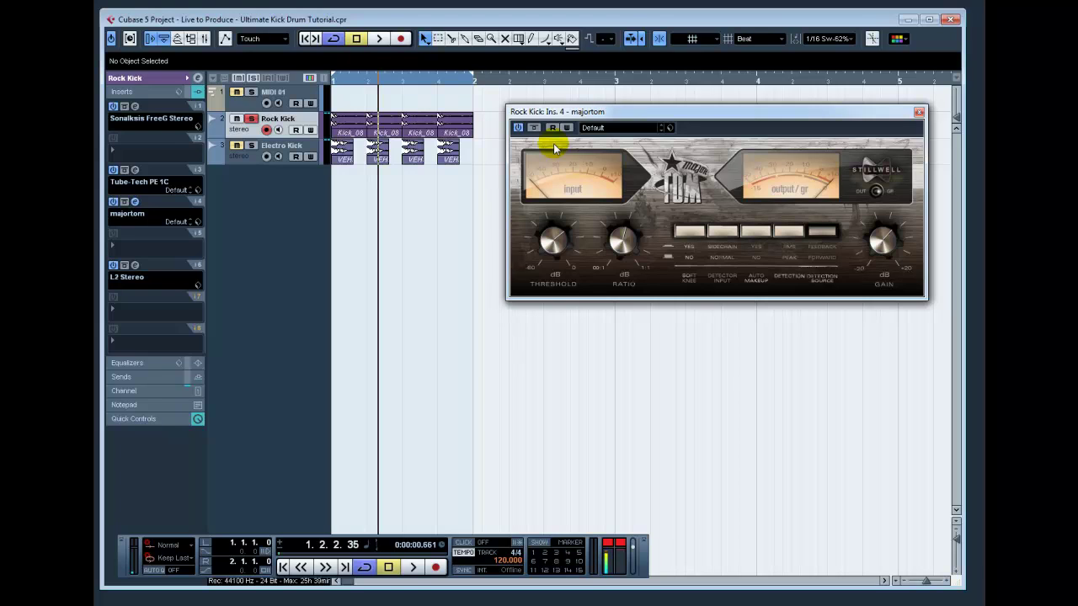
{"action": "key", "text": "space"}
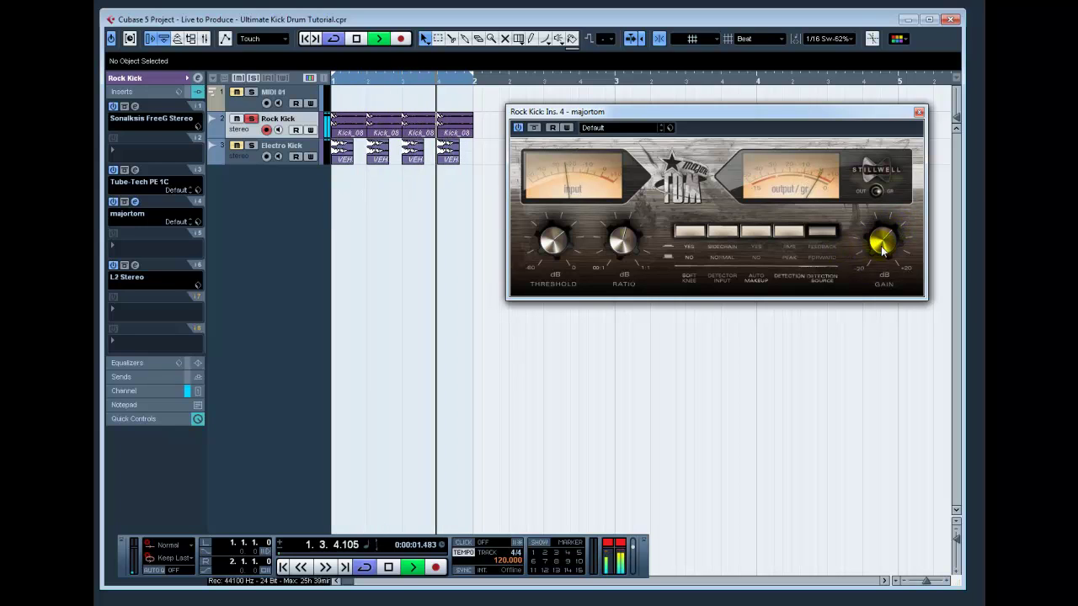
{"action": "key", "text": "space"}
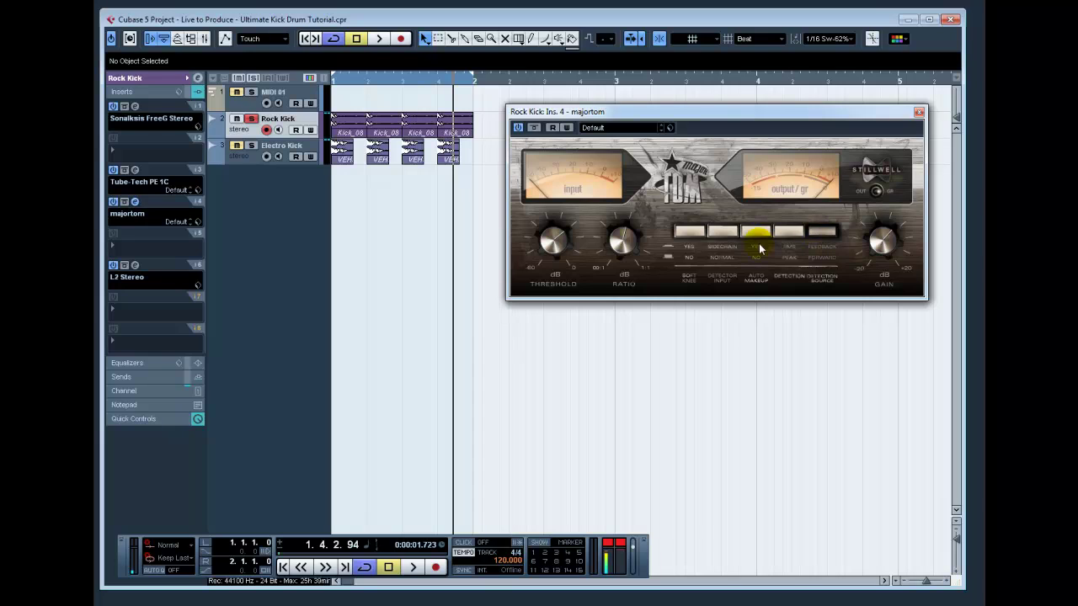
{"action": "left_click", "coordinate": [689, 236]}
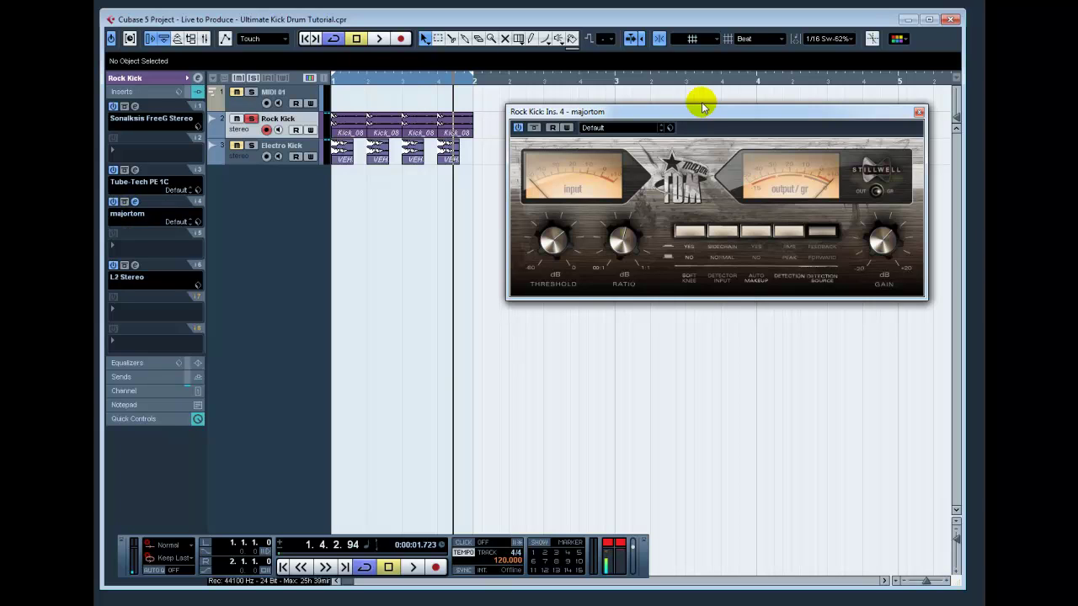
Audition the Rock Kick loop from the project start with all inserts bypassed and with all of them active, leaving them active
{"action": "left_click_drag", "start_coordinate": [676, 112], "coordinate": [680, 175]}
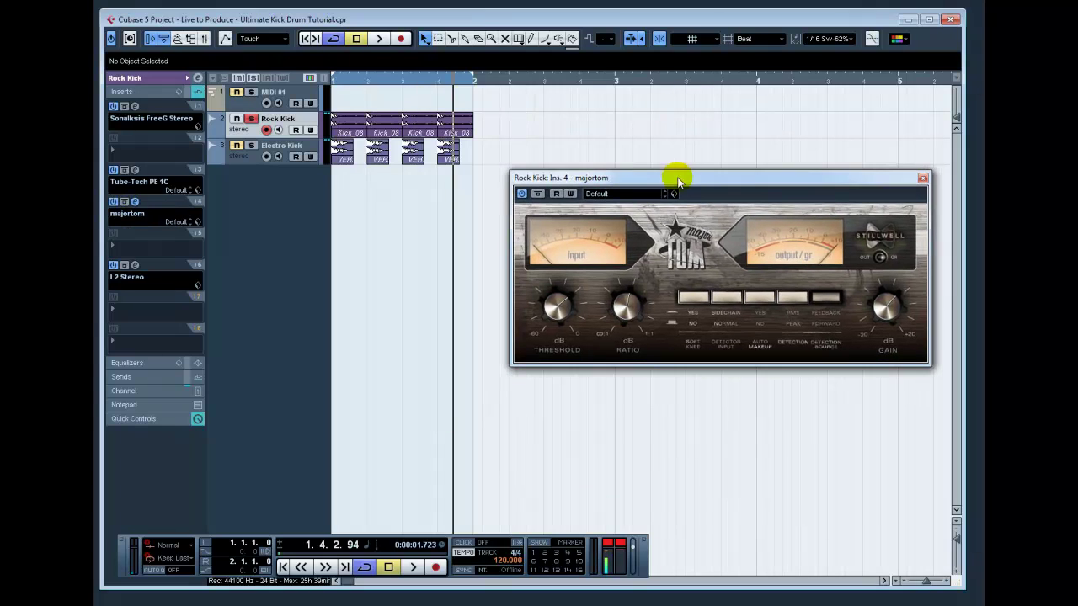
{"action": "left_click", "coordinate": [284, 567]}
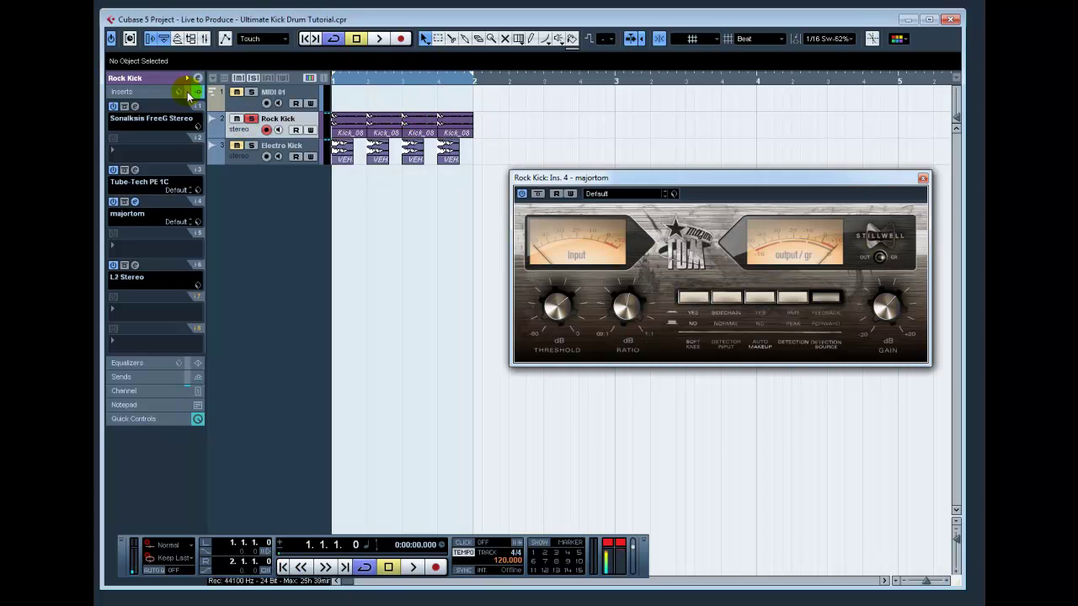
{"action": "left_click", "coordinate": [189, 92]}
{"action": "key", "text": "space"}
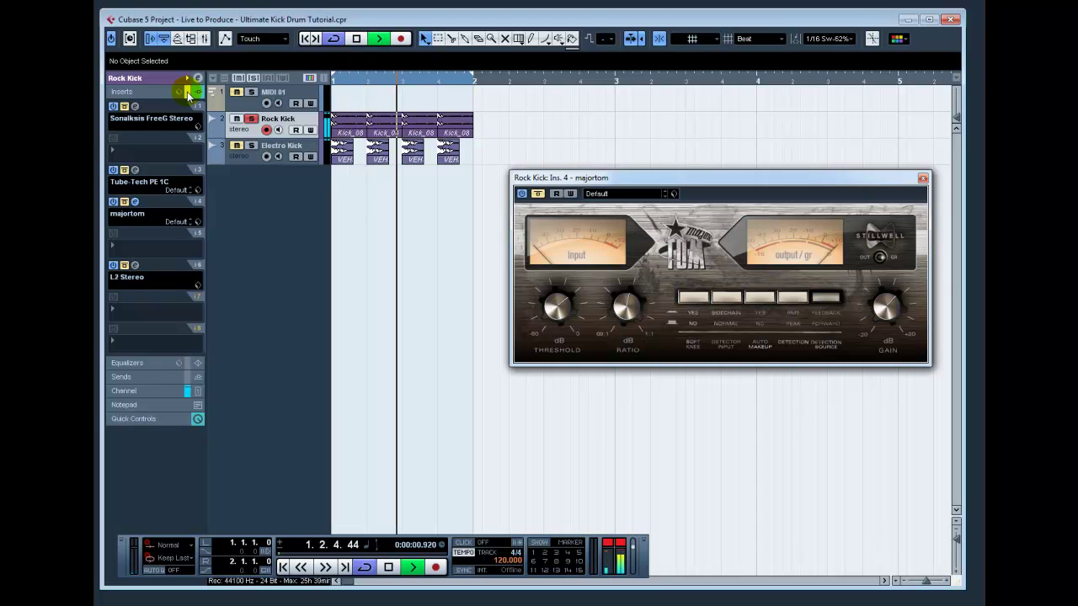
{"action": "key", "text": "space"}
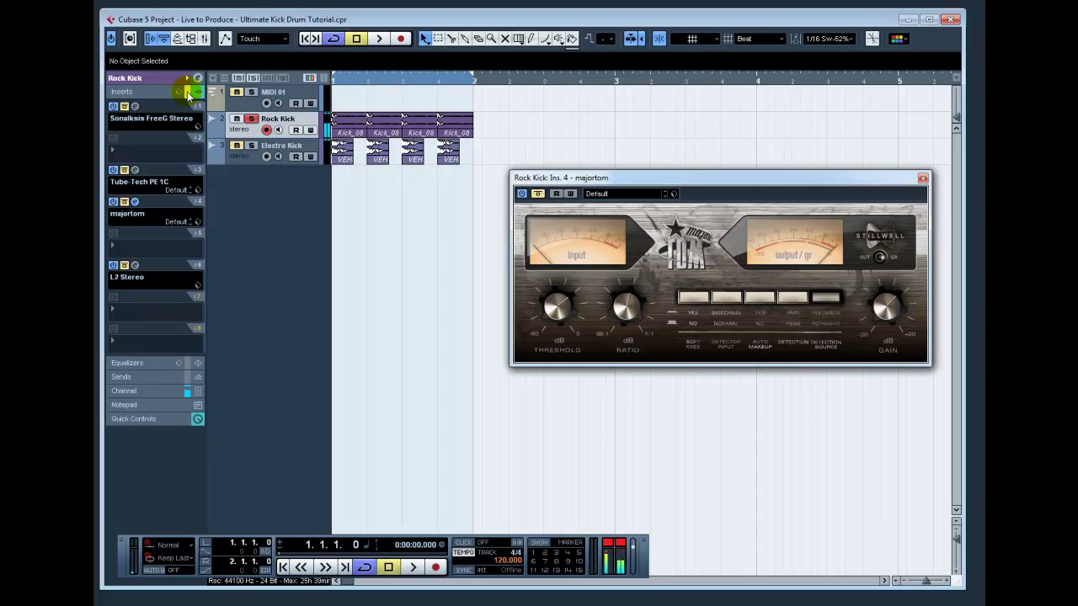
{"action": "left_click", "coordinate": [189, 93]}
{"action": "key", "text": "space"}
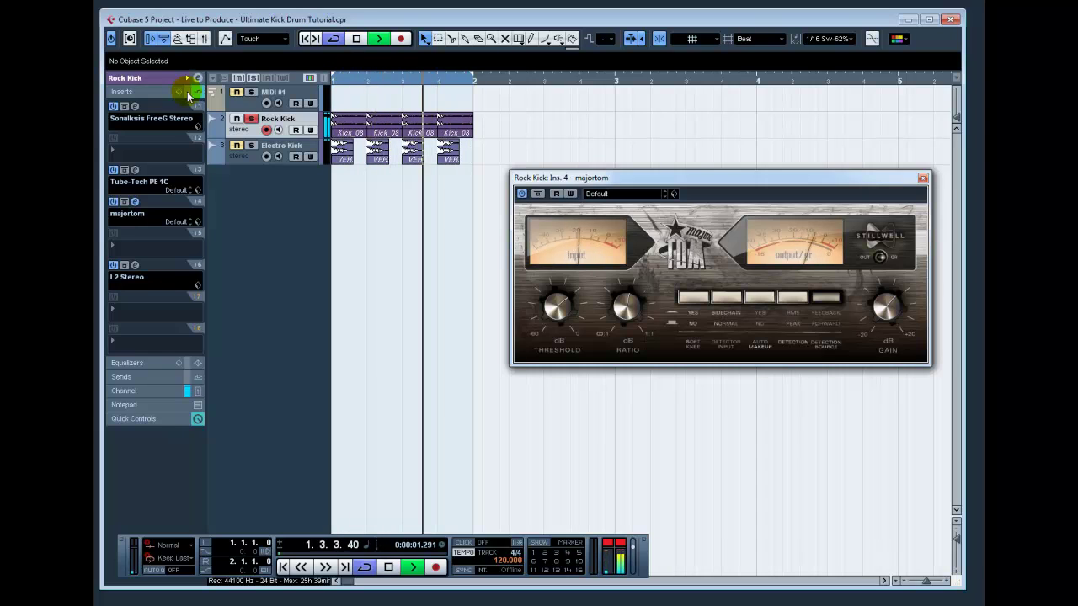
{"action": "key", "text": "space"}
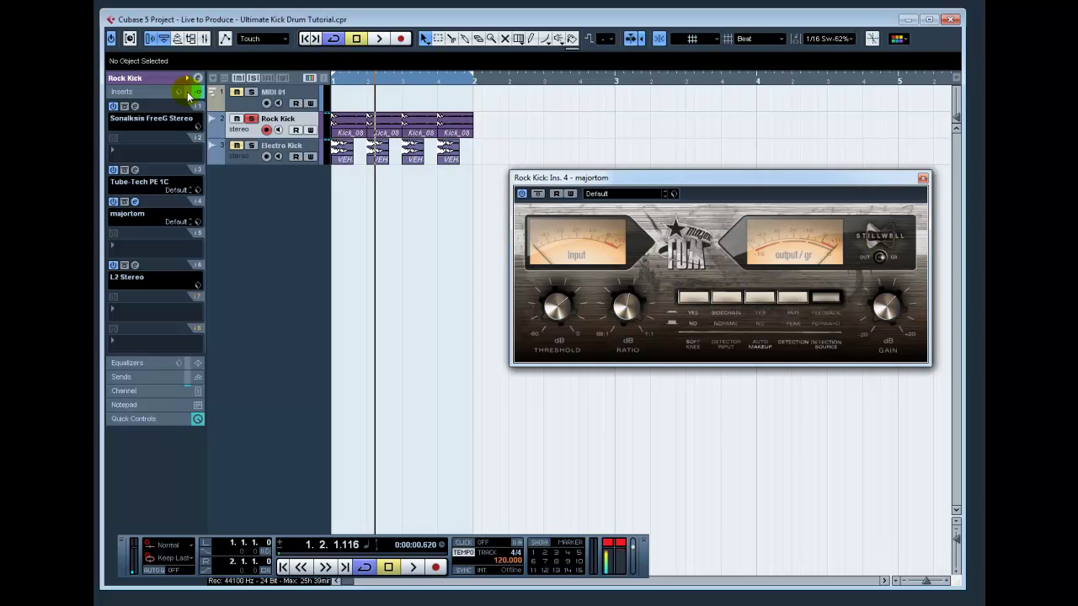
Solo the Electro Kick track in place of Rock Kick and select it to show its inserts
{"action": "left_click", "coordinate": [251, 145]}
{"action": "left_click", "coordinate": [249, 117]}
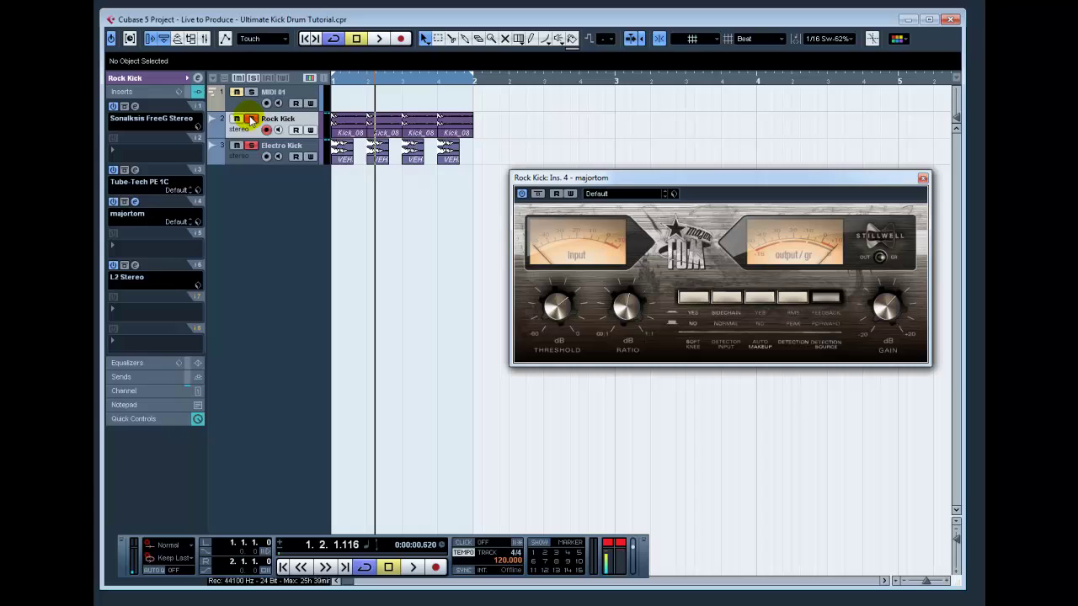
{"action": "left_click", "coordinate": [246, 159]}
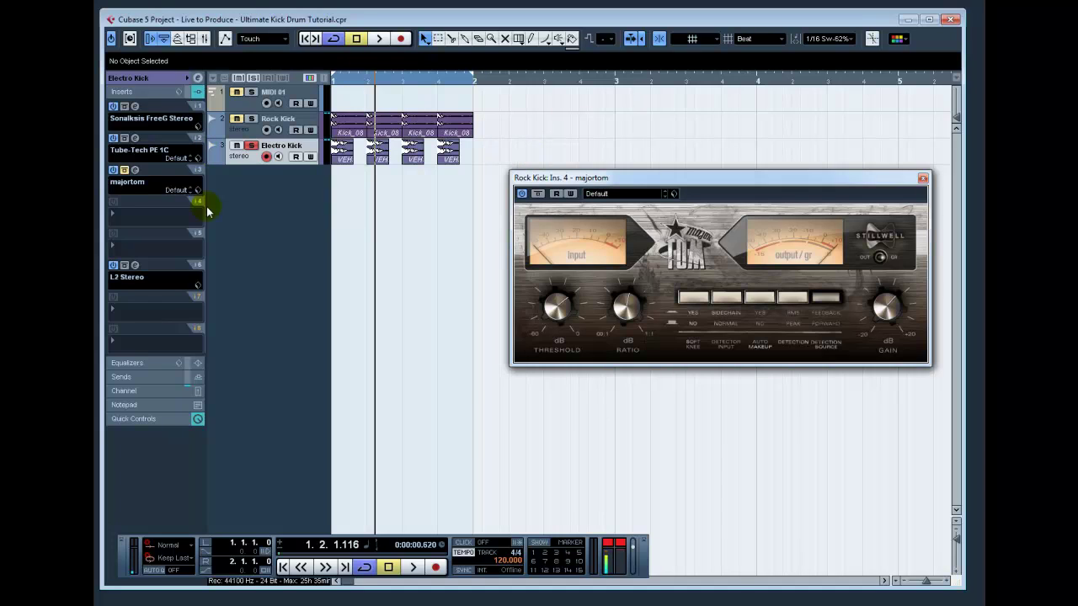
Audition the Electro Kick loop from the project start with the majortom compressor bypassed
{"action": "left_click", "coordinate": [284, 567]}
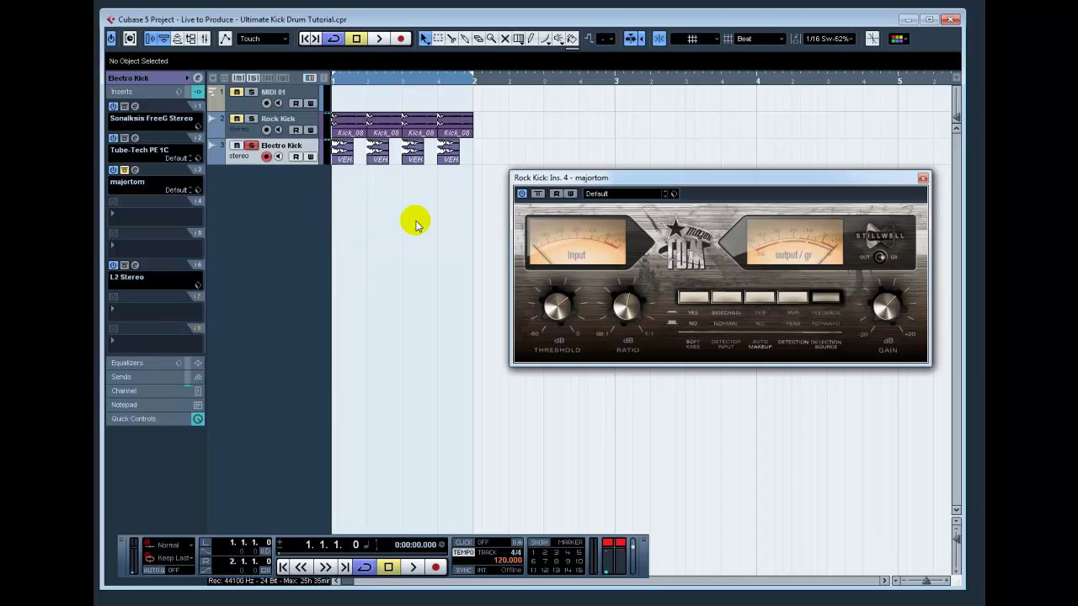
{"action": "key", "text": "space"}
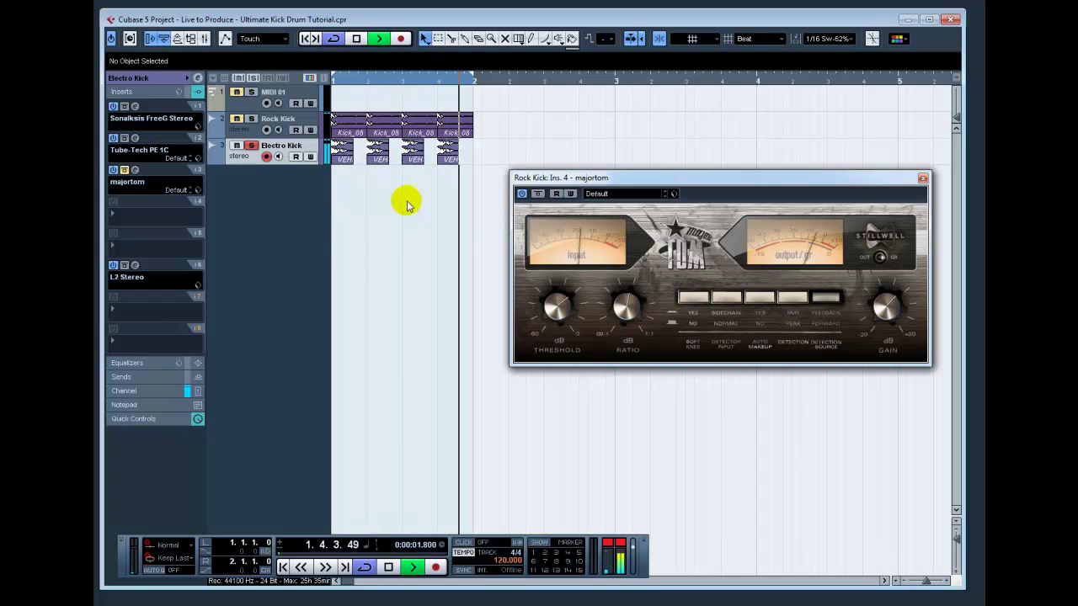
{"action": "key", "text": "space"}
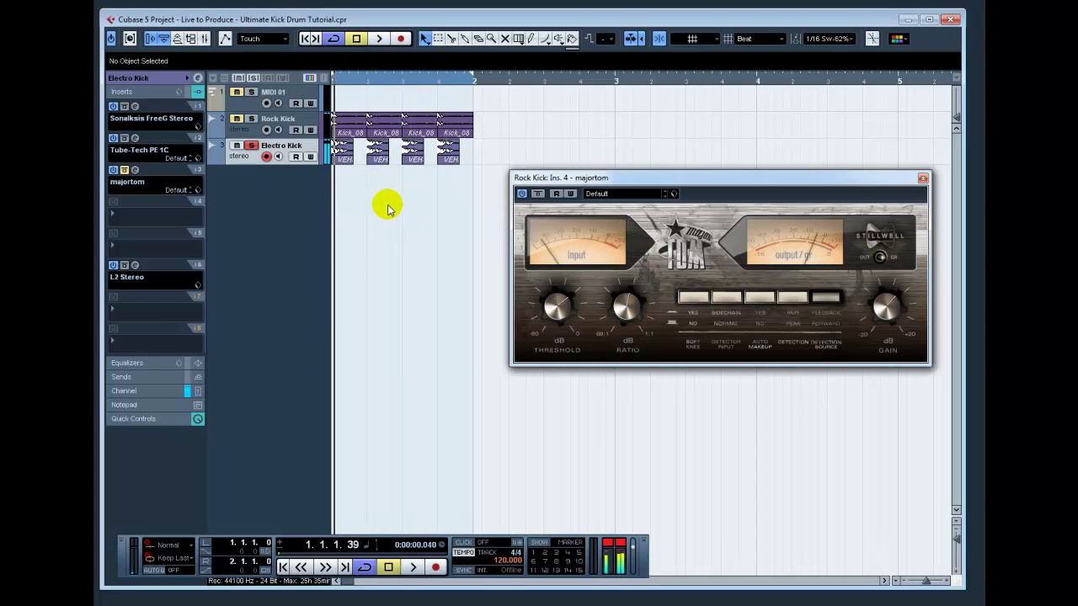
Take majortom on Electro Kick out of bypass with its window open, close the Rock Kick majortom window, and move the remaining one slightly lower
{"action": "left_click", "coordinate": [125, 171]}
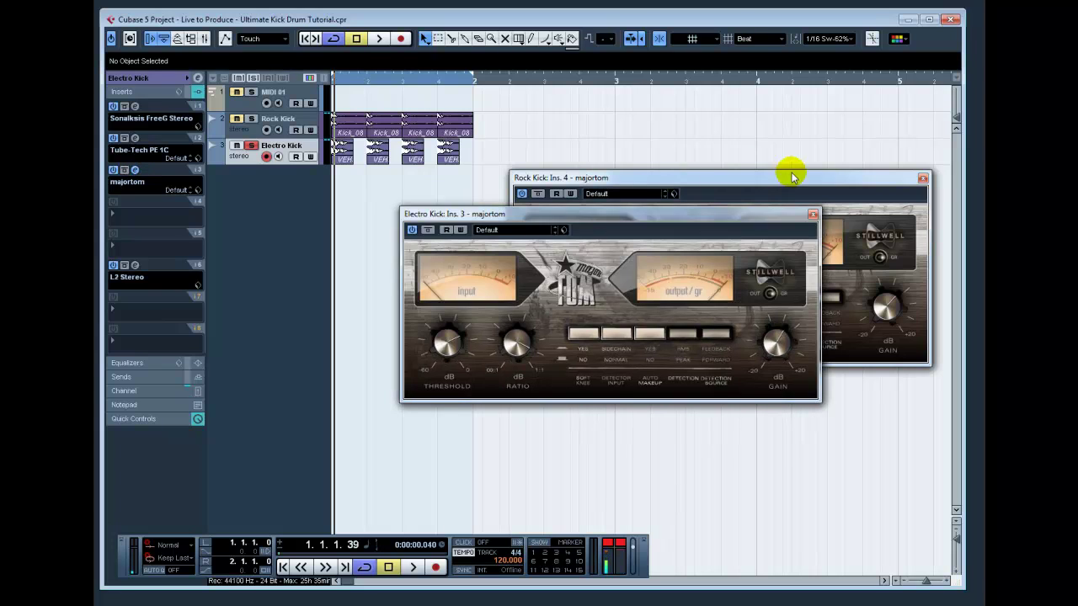
{"action": "left_click", "coordinate": [922, 180]}
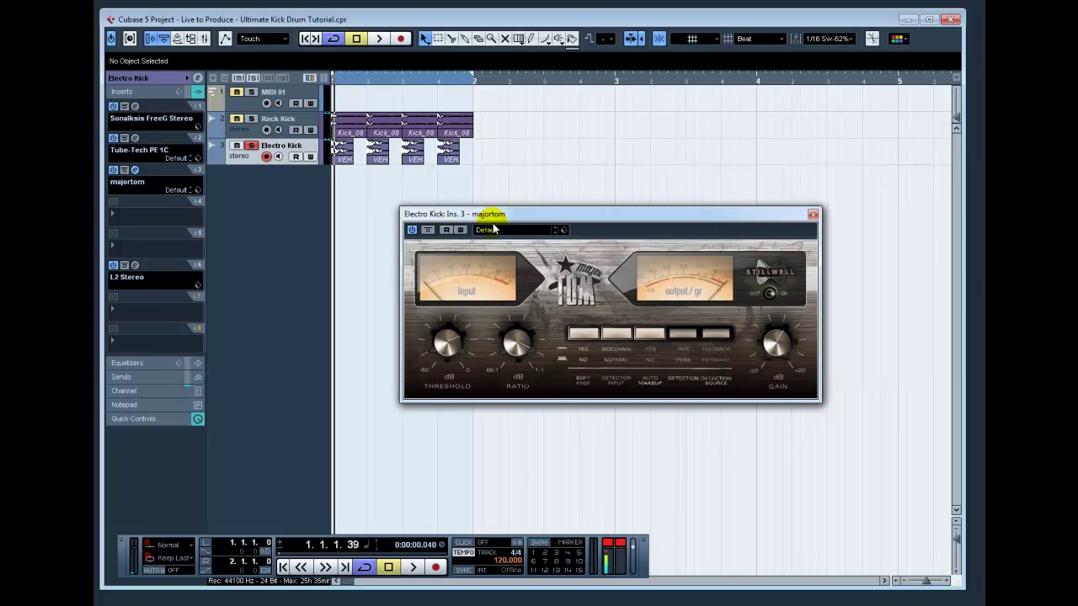
{"action": "left_click_drag", "start_coordinate": [483, 223], "coordinate": [475, 247]}
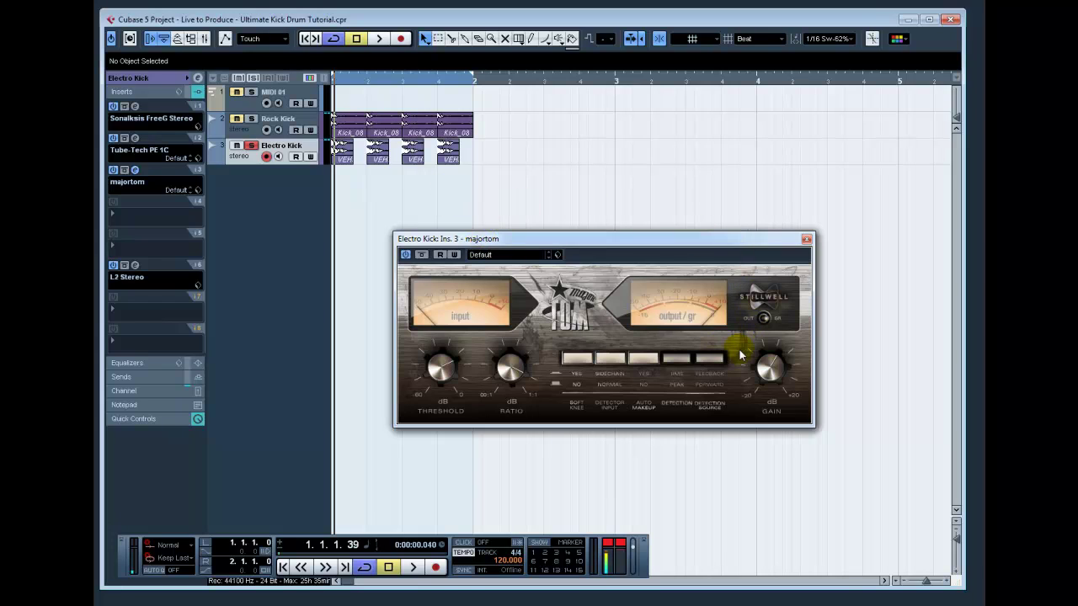
{"action": "left_click", "coordinate": [678, 358]}
{"action": "left_click", "coordinate": [673, 360]}
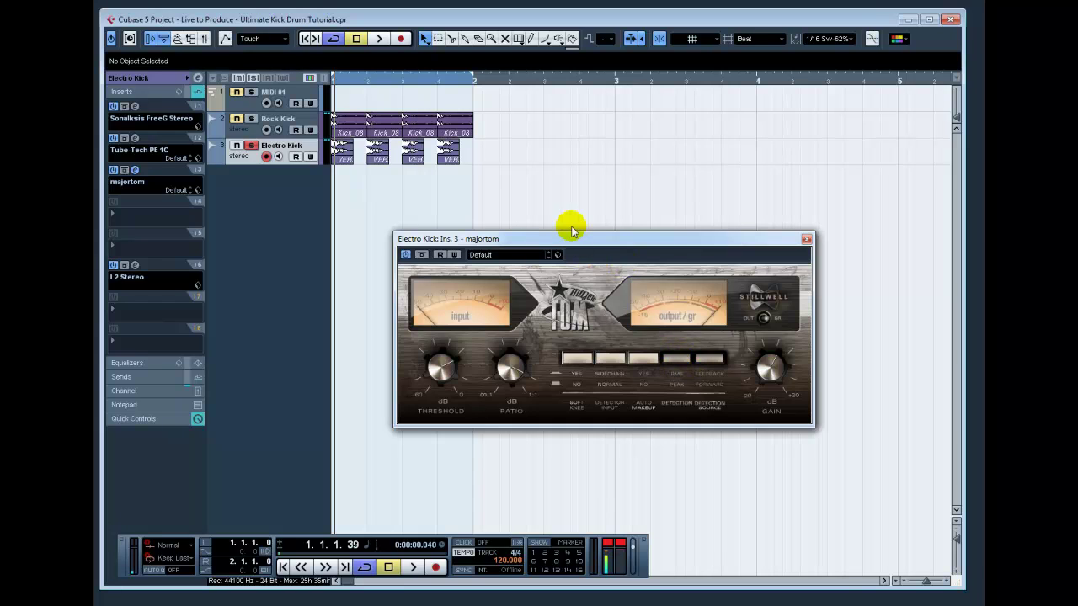
{"action": "left_click", "coordinate": [738, 352]}
{"action": "left_click", "coordinate": [716, 360]}
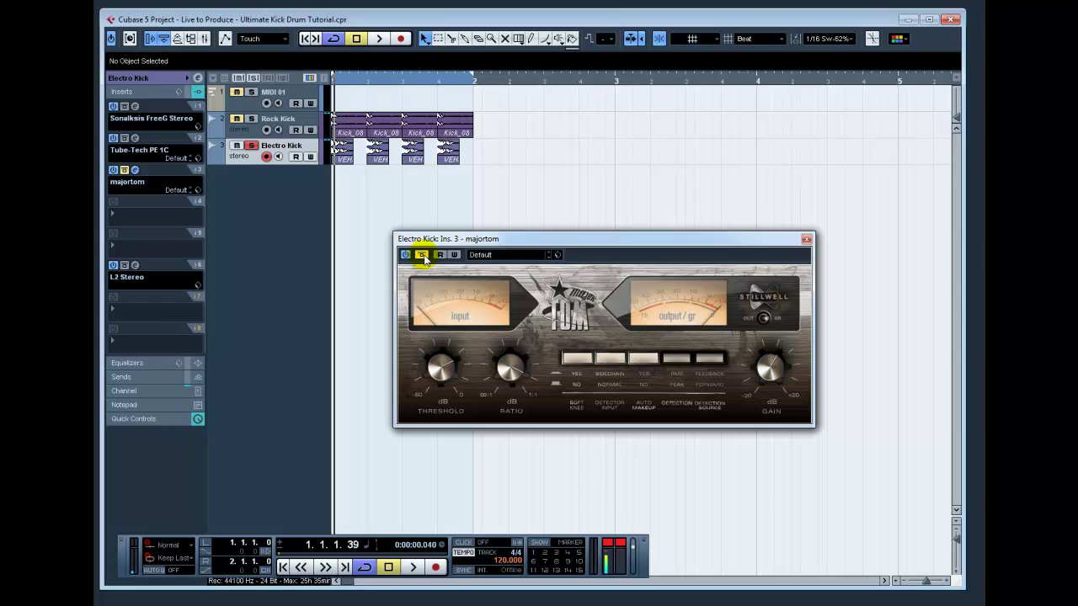
Audition the Electro Kick loop with majortom bypassed, and switch the compressor back in during playback to compare
{"action": "key", "text": "space"}
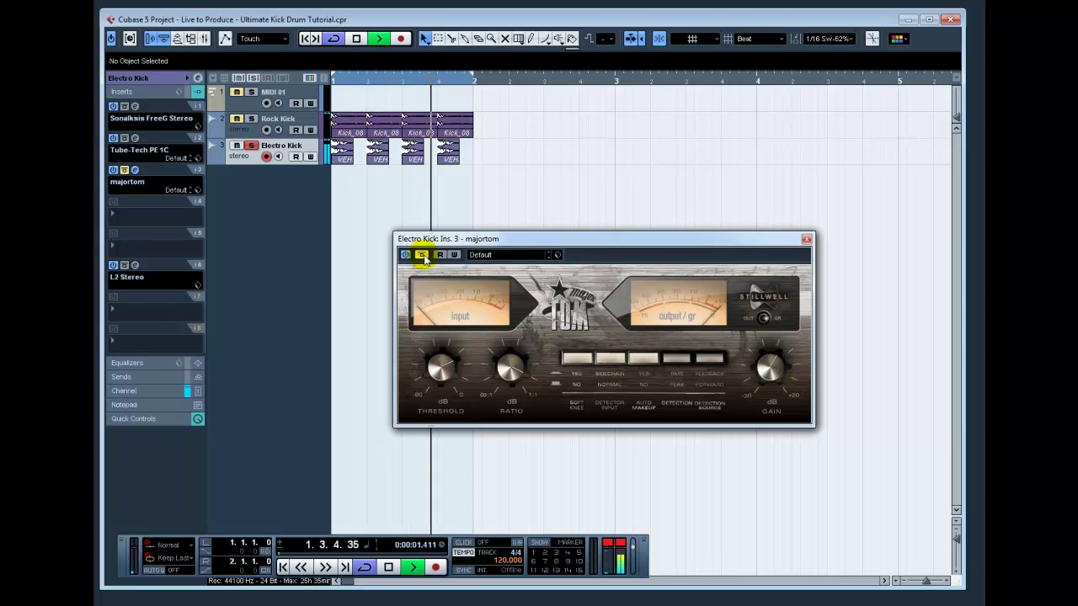
{"action": "left_click", "coordinate": [422, 256]}
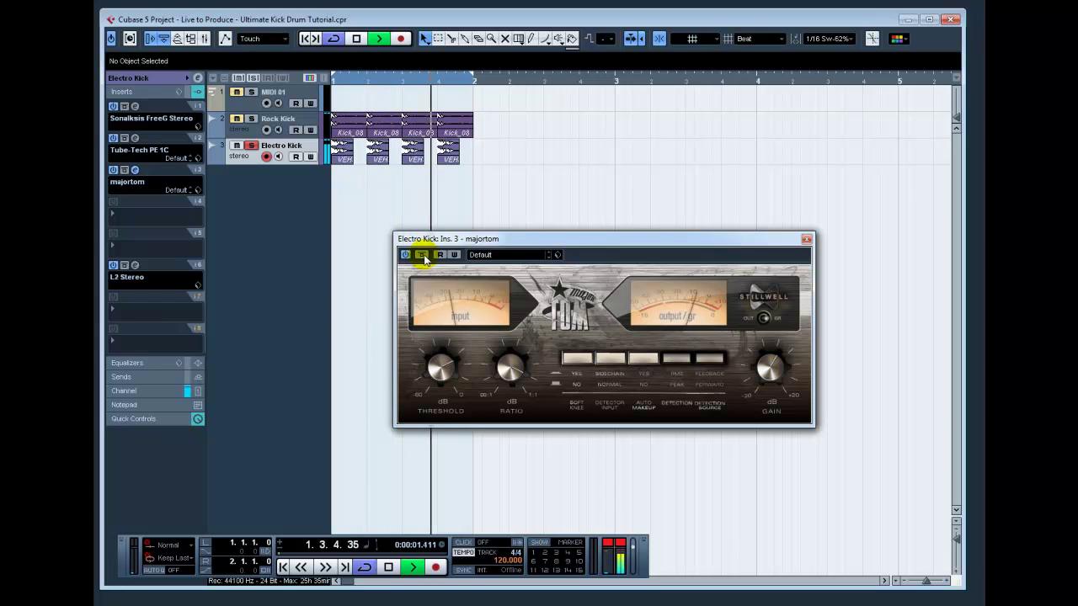
{"action": "key", "text": "space"}
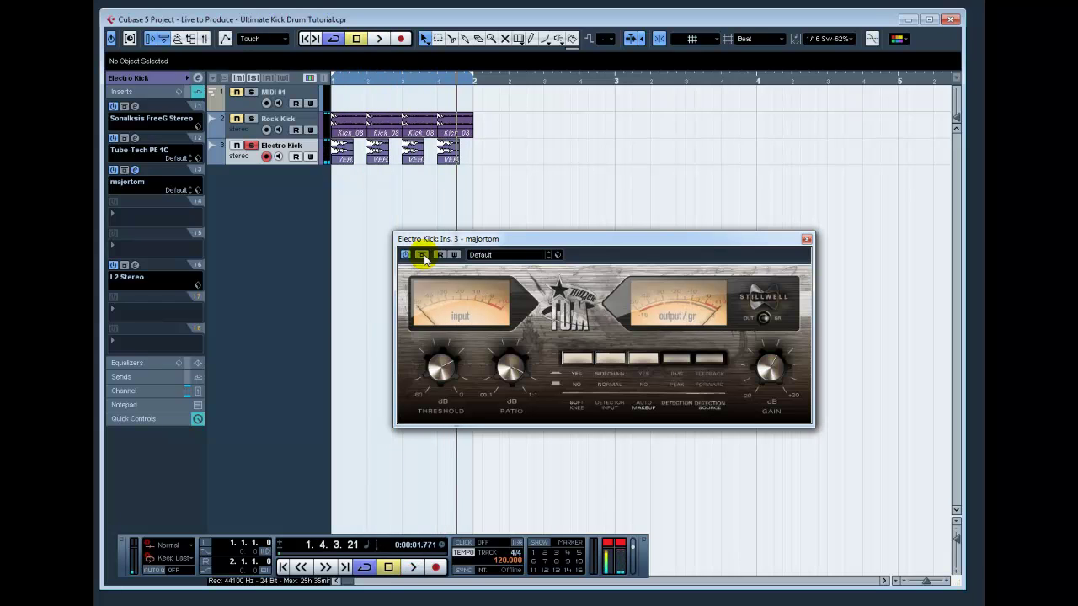
{"action": "left_click", "coordinate": [424, 256]}
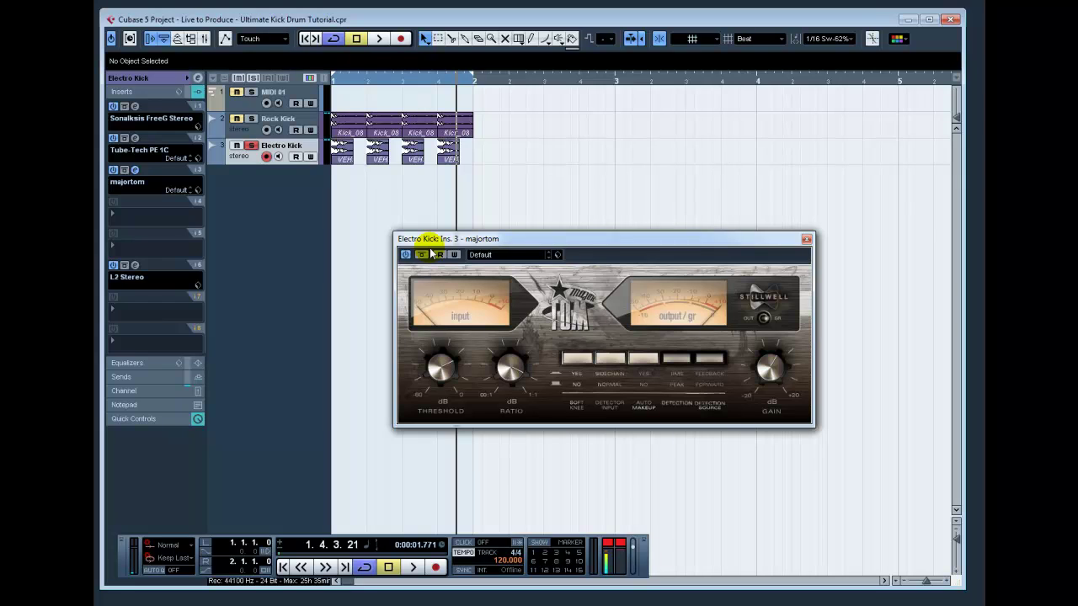
Audition the Electro Kick loop with all inserts bypassed and with all of them active, leaving them active
{"action": "left_click", "coordinate": [186, 91]}
{"action": "key", "text": "space"}
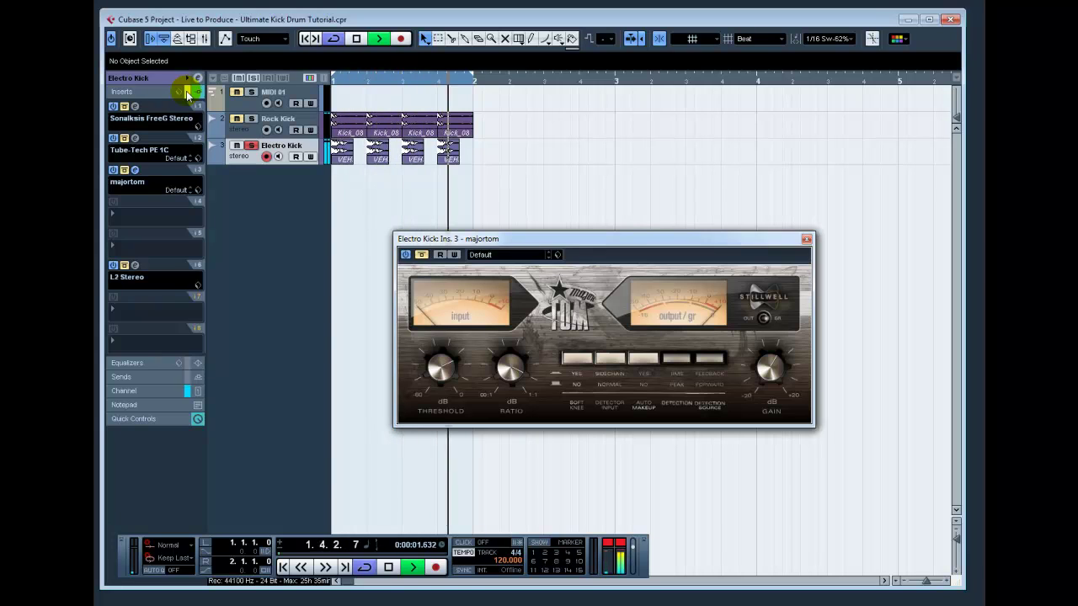
{"action": "key", "text": "space"}
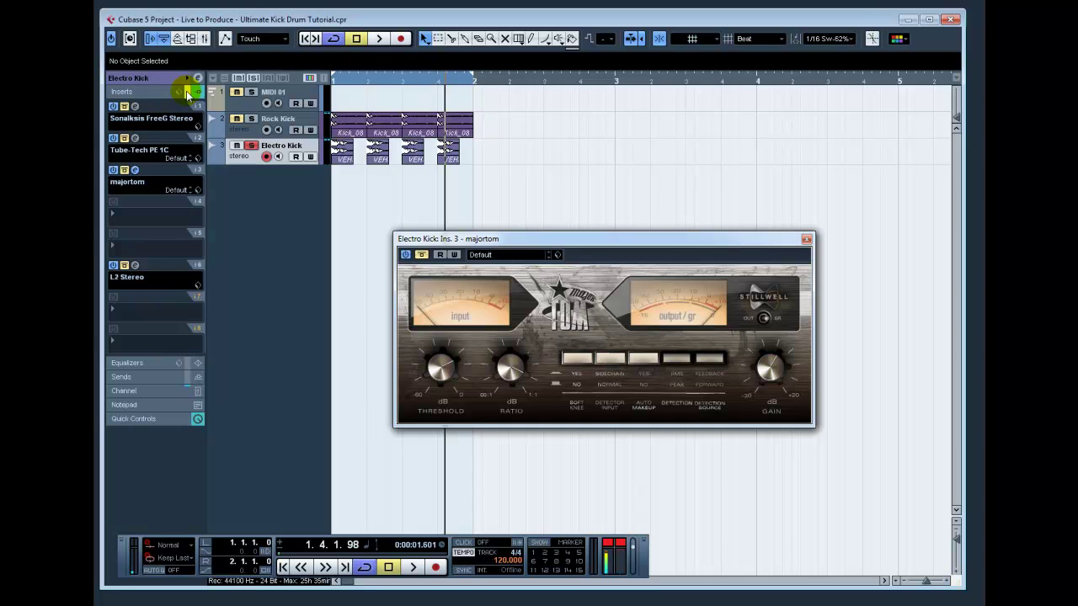
{"action": "left_click", "coordinate": [186, 91]}
{"action": "key", "text": "space"}
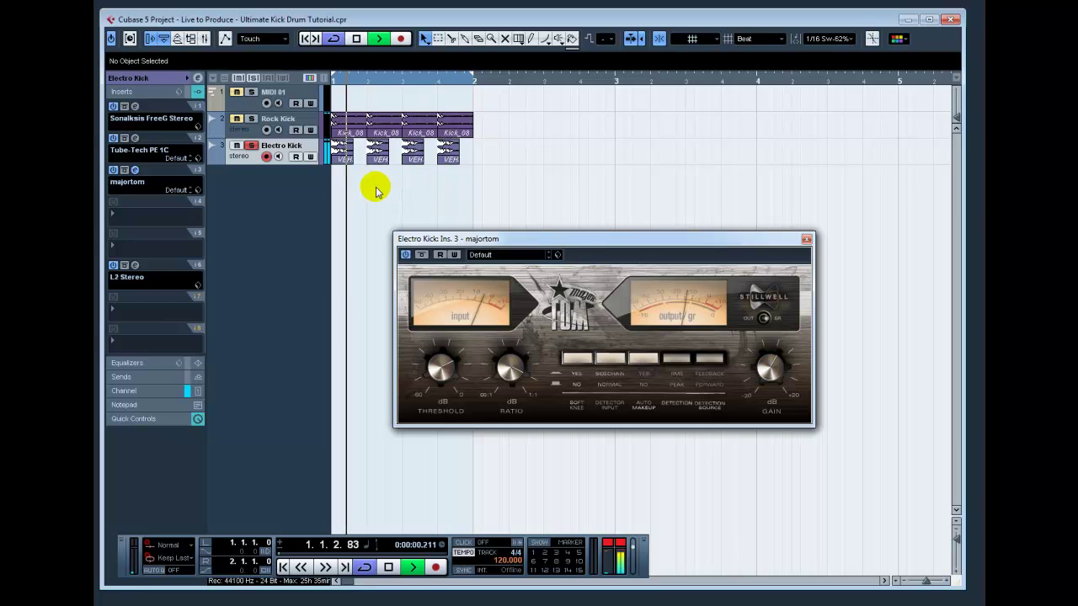
{"action": "key", "text": "space"}
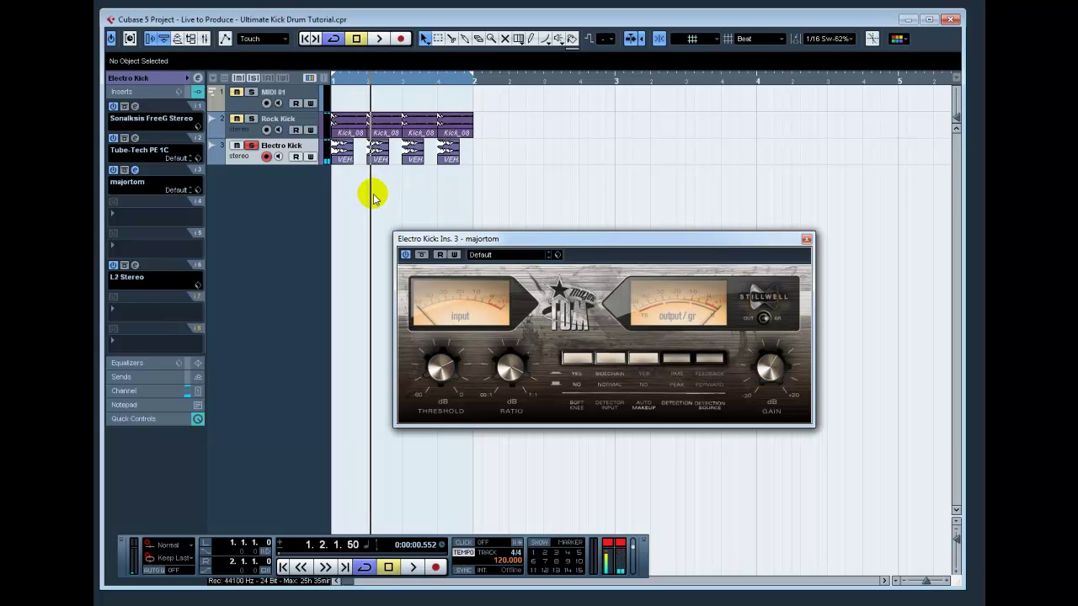